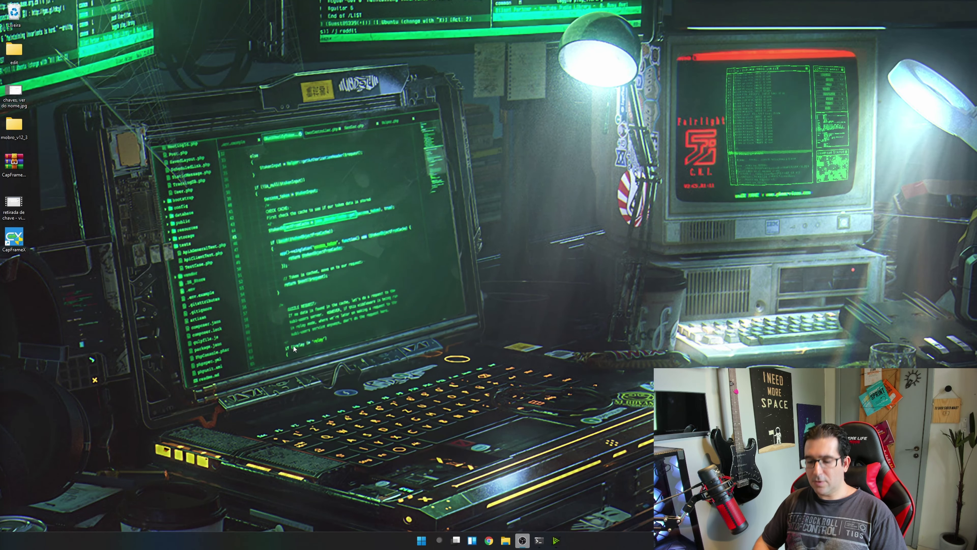
- Launch NVIDIA Broadcast by searching 'nv' and move its window to the left
key("super")
type("nvi")
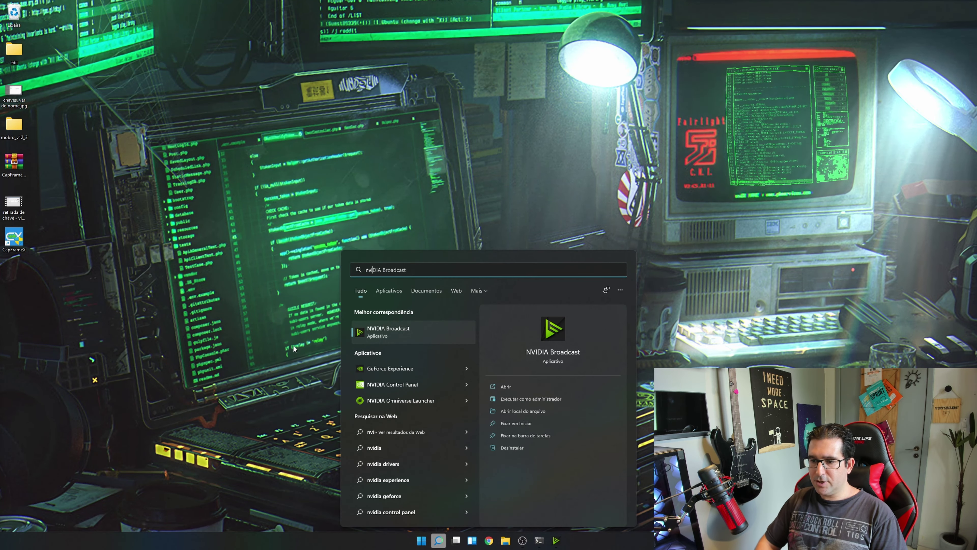
key("Return")
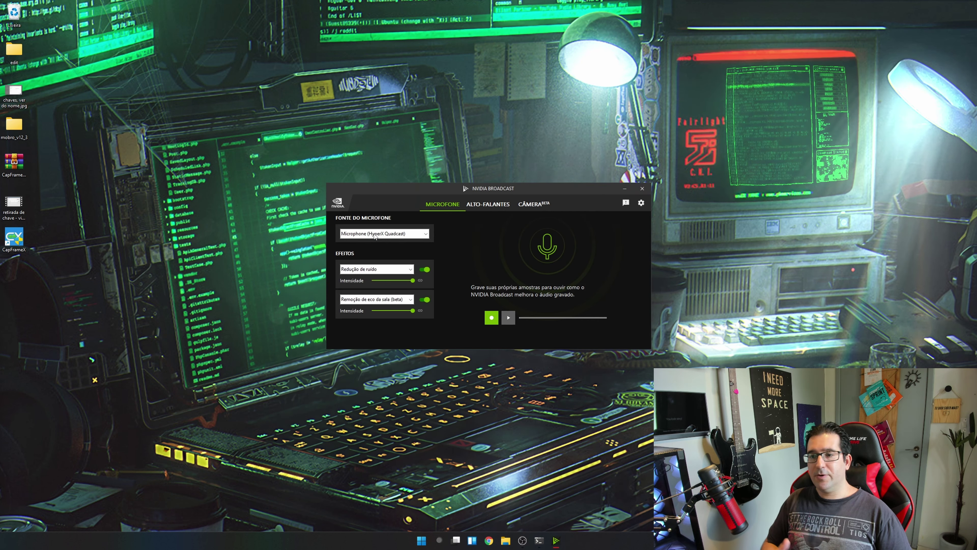
left_click_drag(521, 189, 383, 185)
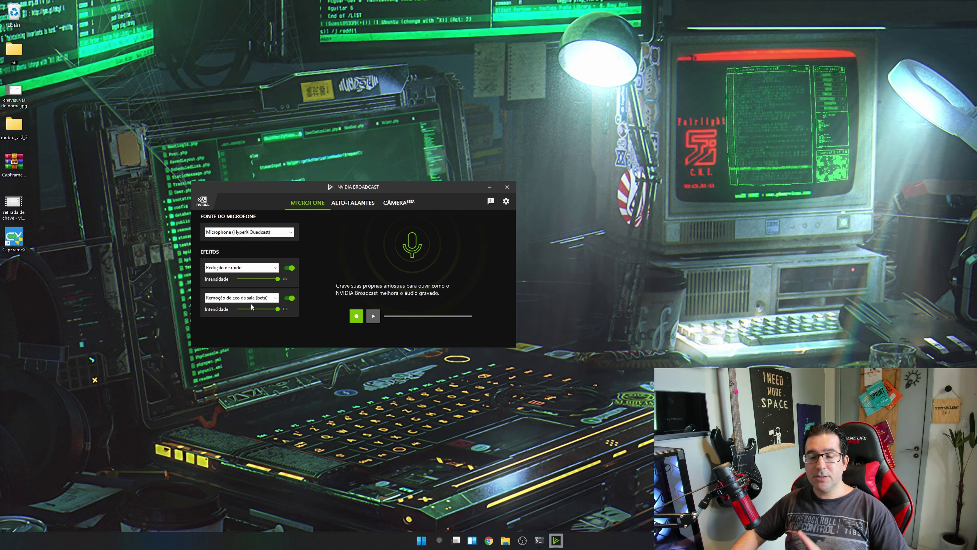
- Review the Logitech BRIO camera effects with video noise removal, then minimize NVIDIA Broadcast
left_click(401, 206)
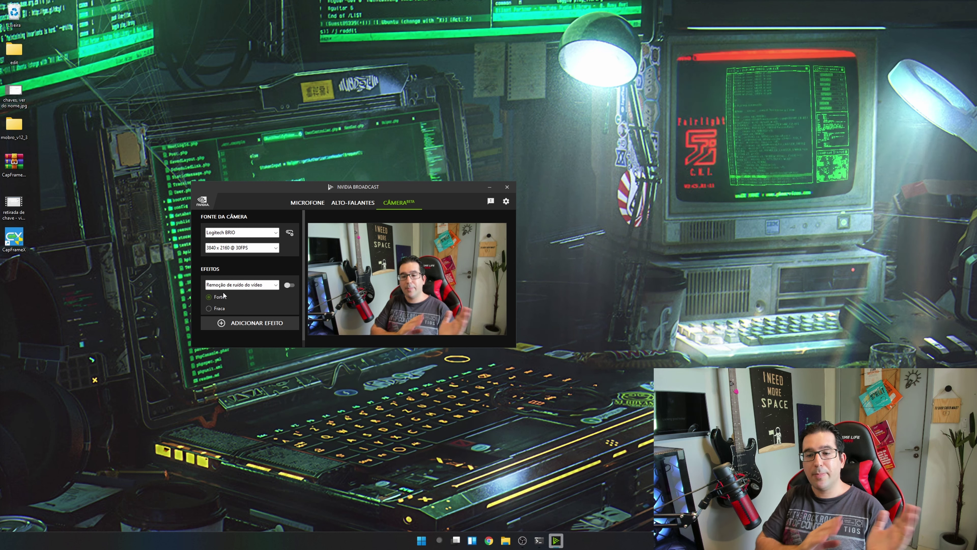
left_click(491, 190)
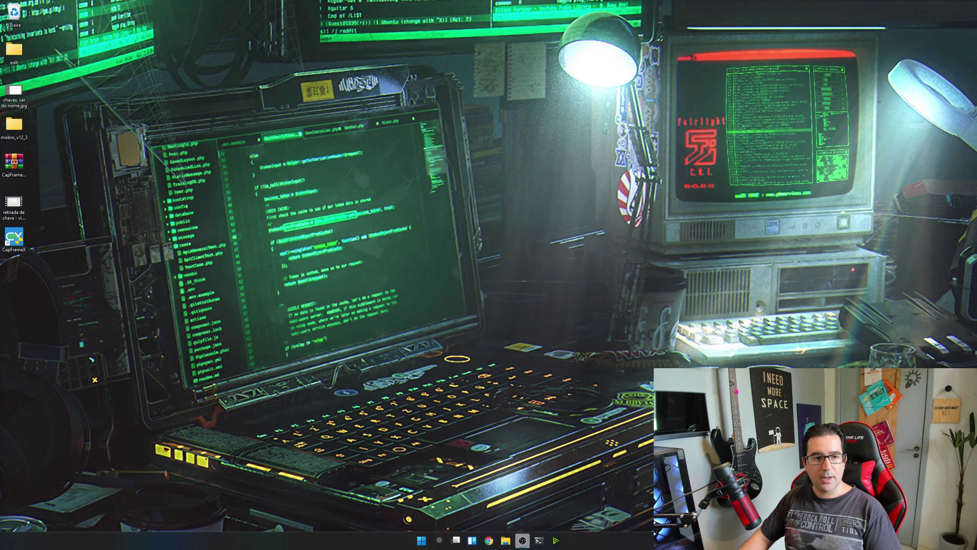
- Restore the OBS Studio window from the taskbar and shift it slightly left and down
left_click(522, 539)
left_click_drag(457, 40, 450, 44)
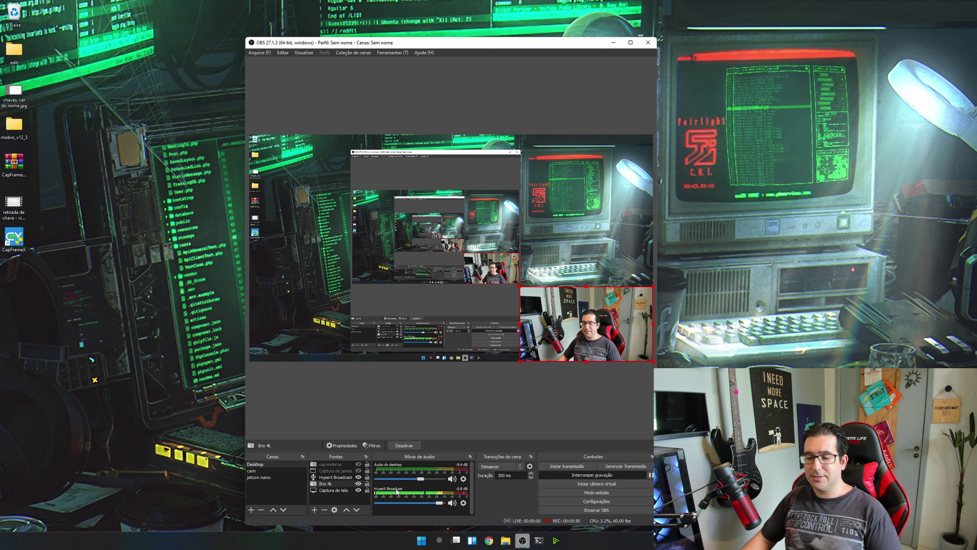
double_click(338, 477)
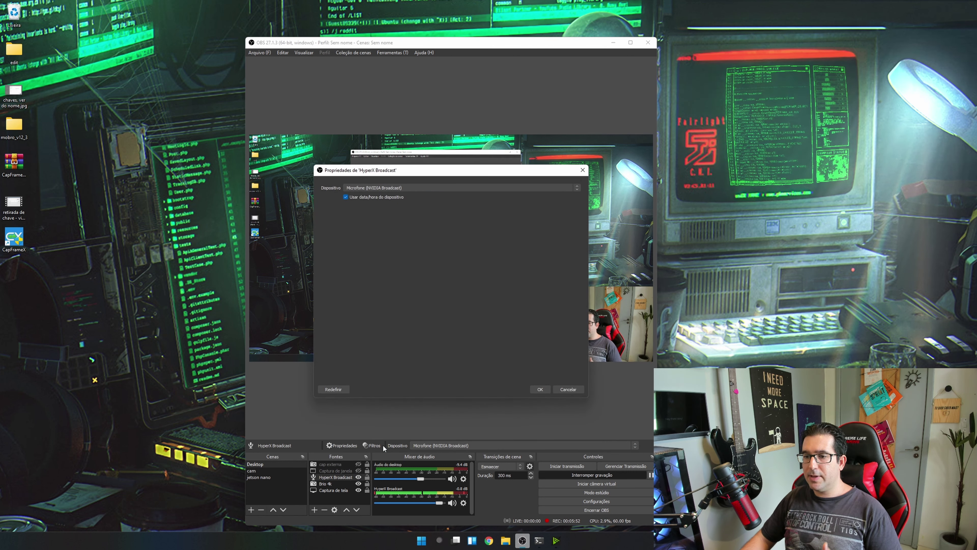
left_click(390, 188)
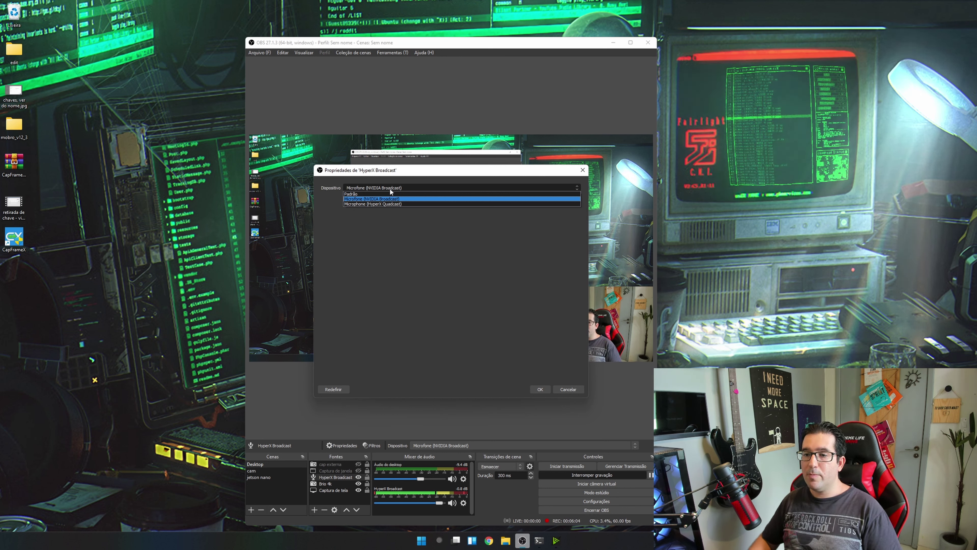
left_click(399, 198)
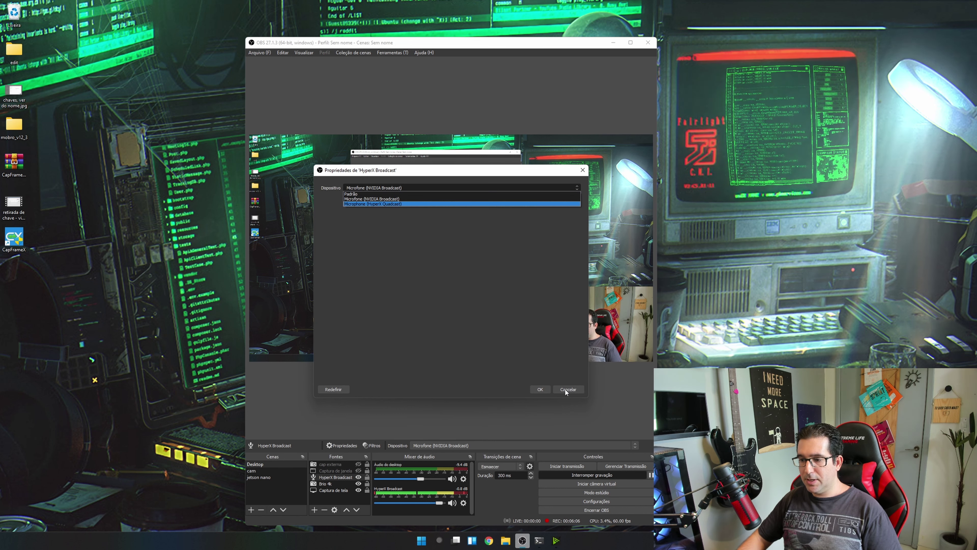
left_click(565, 389)
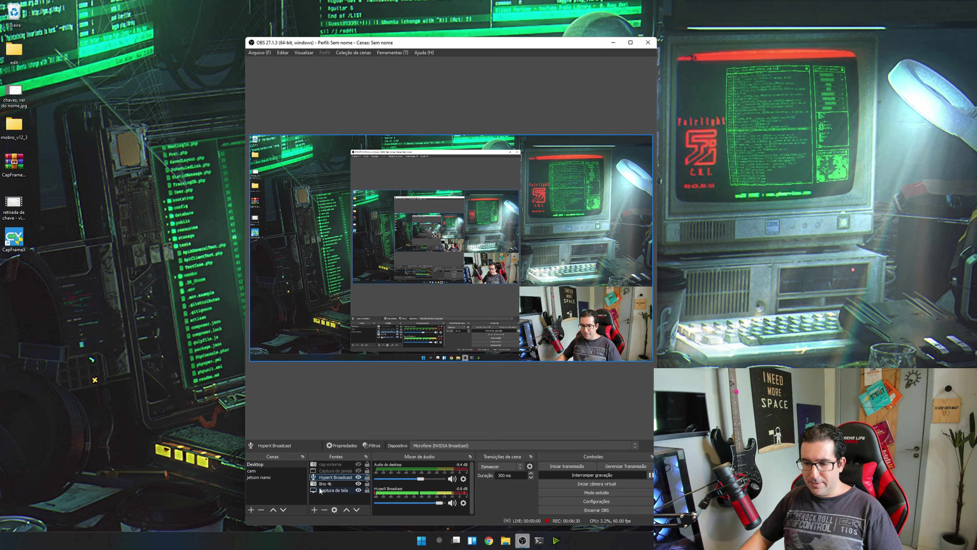
left_click(327, 484)
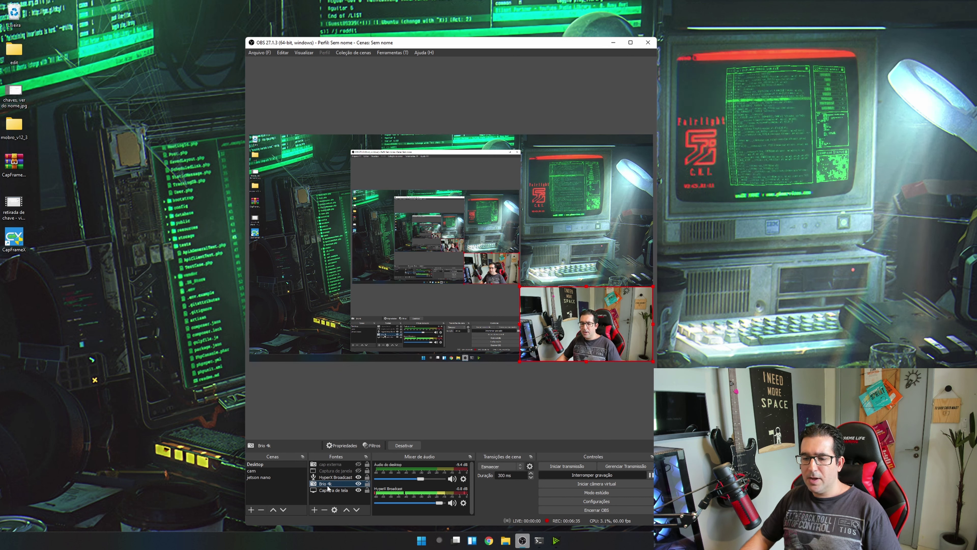
double_click(327, 484)
left_click(406, 309)
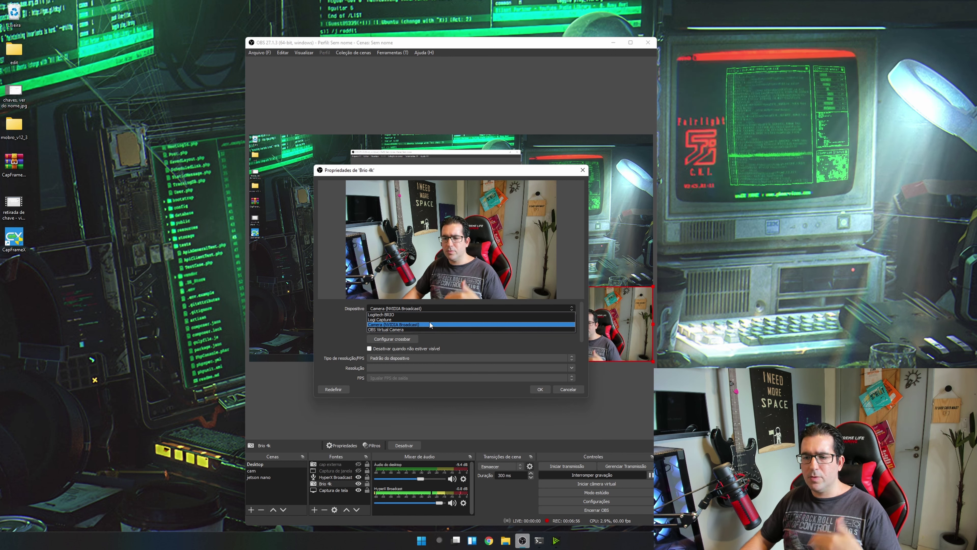
left_click(573, 389)
left_click(572, 389)
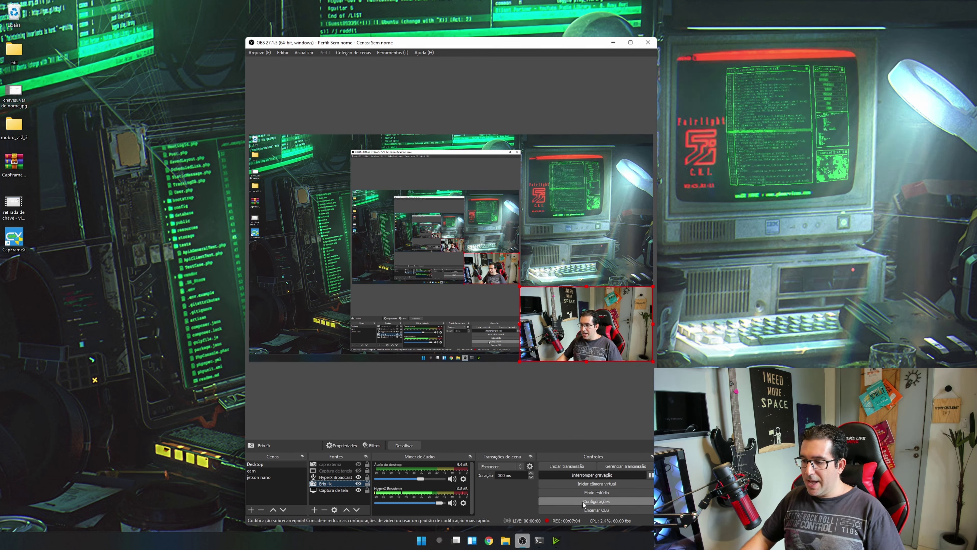
- Open OBS Settings on the Output page showing the NVENC H.264 streaming encoder, repositioning the dialog
left_click(596, 500)
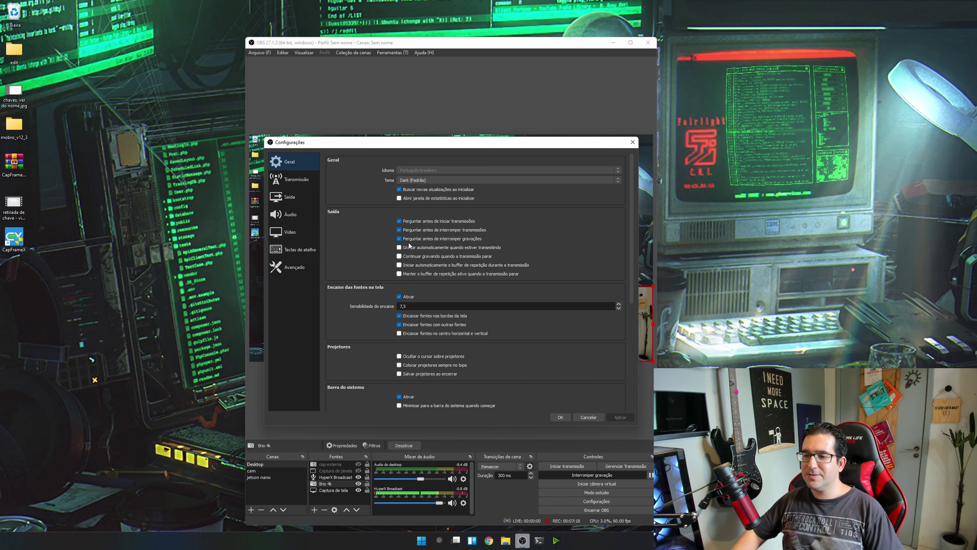
left_click(288, 200)
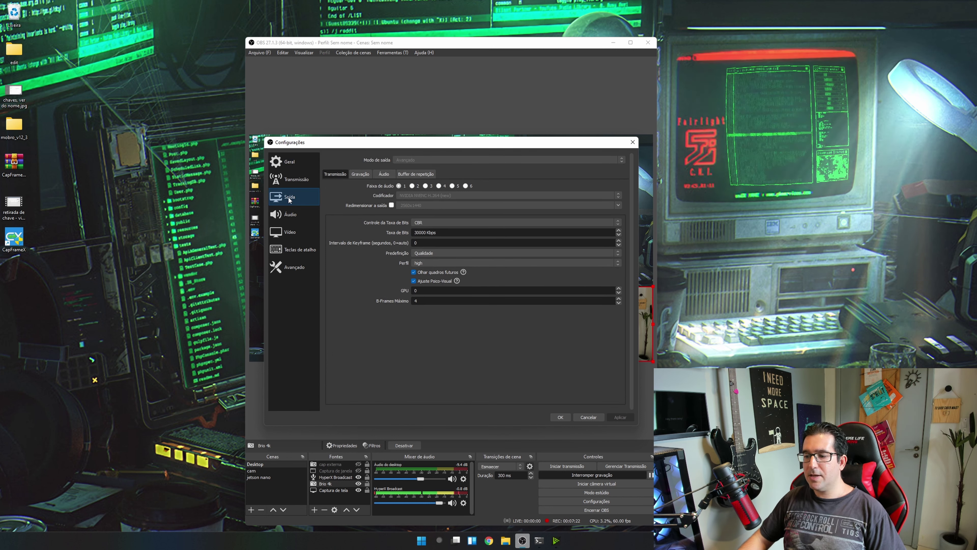
left_click_drag(445, 148, 253, 92)
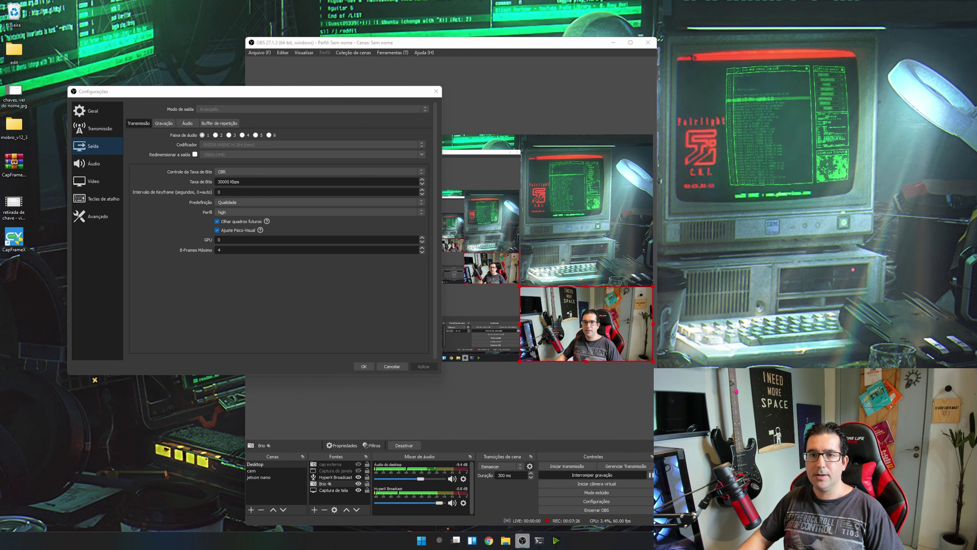
left_click_drag(267, 95, 311, 124)
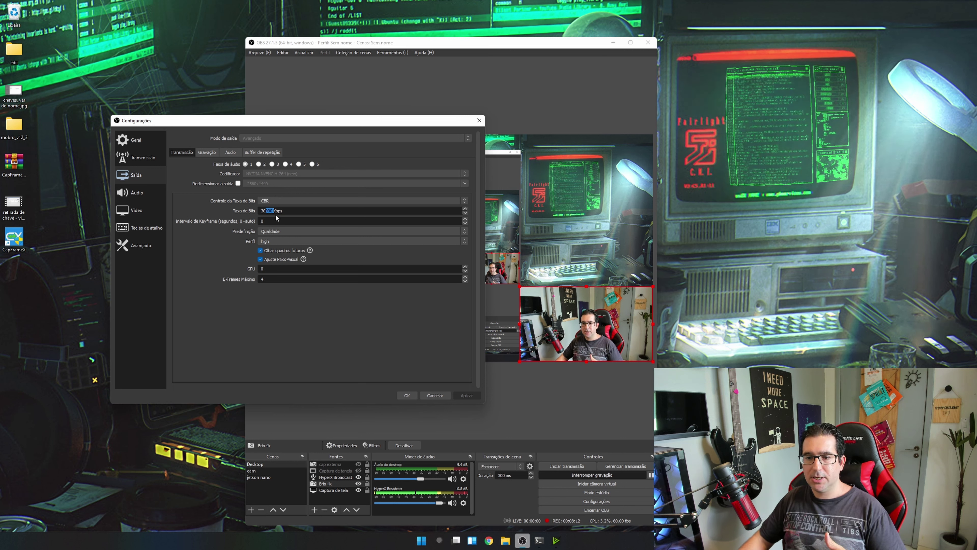
- Review the recording encoder, keeping the Qualidade Máxima preset, then move to the Avançado page
left_click(211, 154)
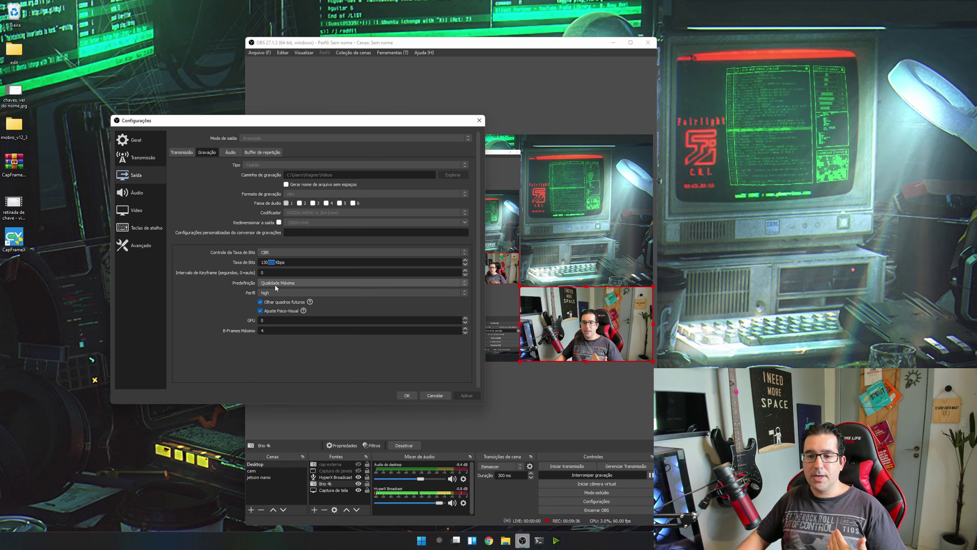
left_click(331, 284)
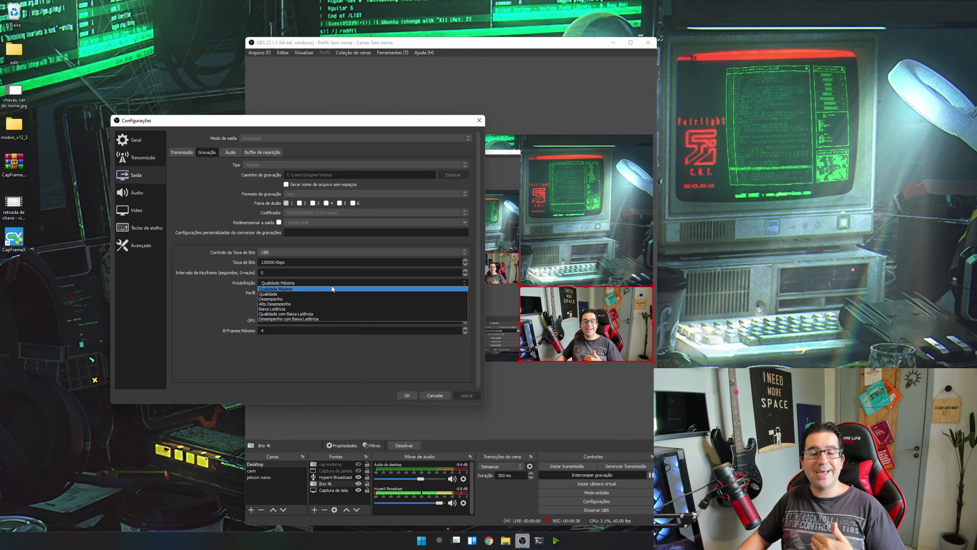
left_click(327, 288)
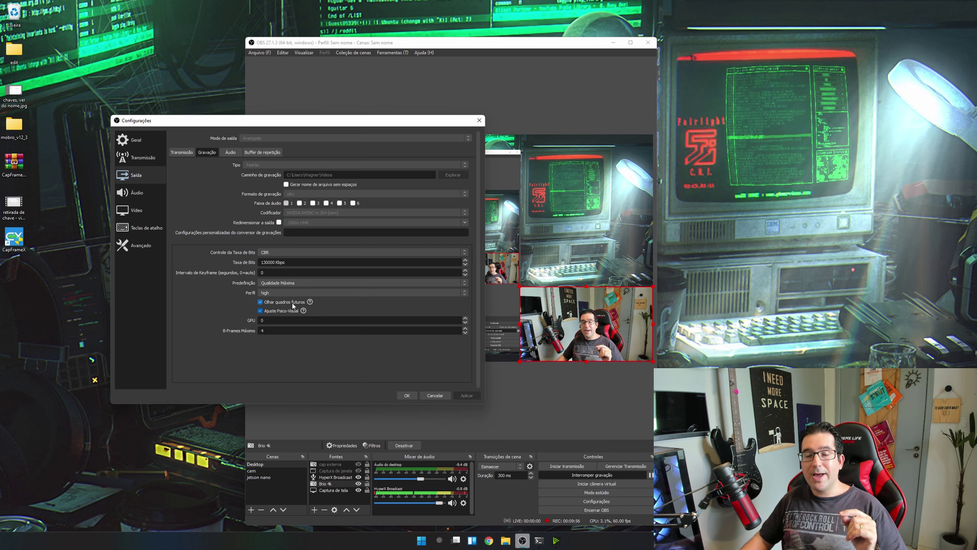
mouse_move(303, 310)
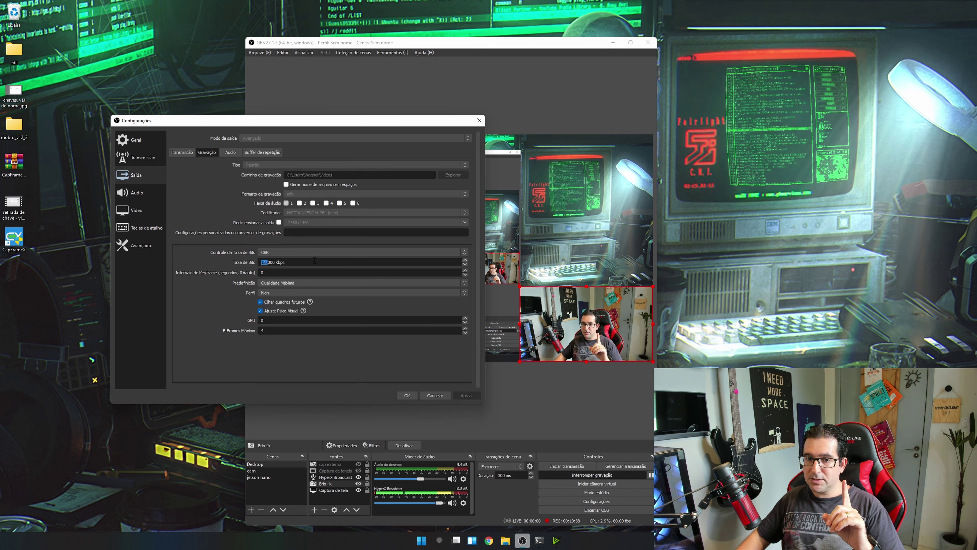
left_click(141, 251)
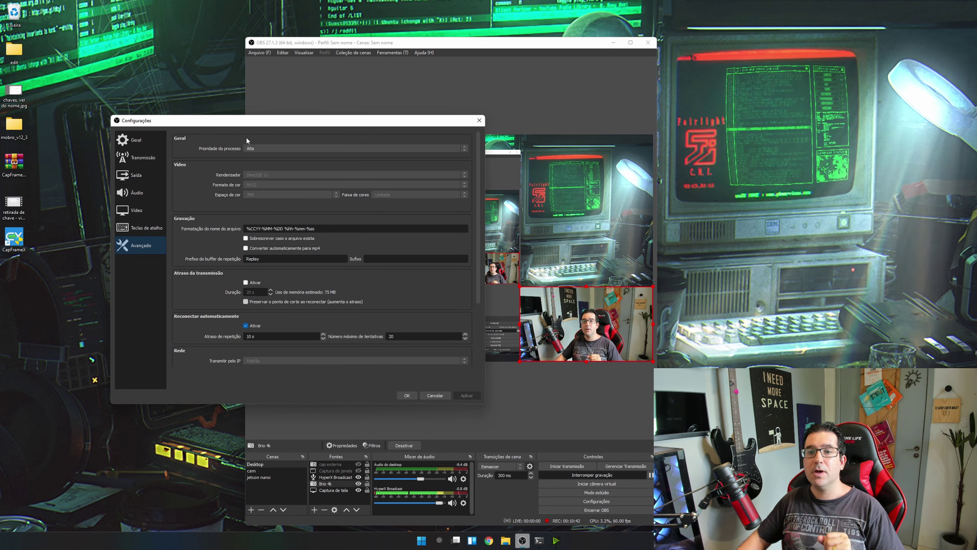
- Keep the process priority at Alta on the Avançado page
left_click(263, 148)
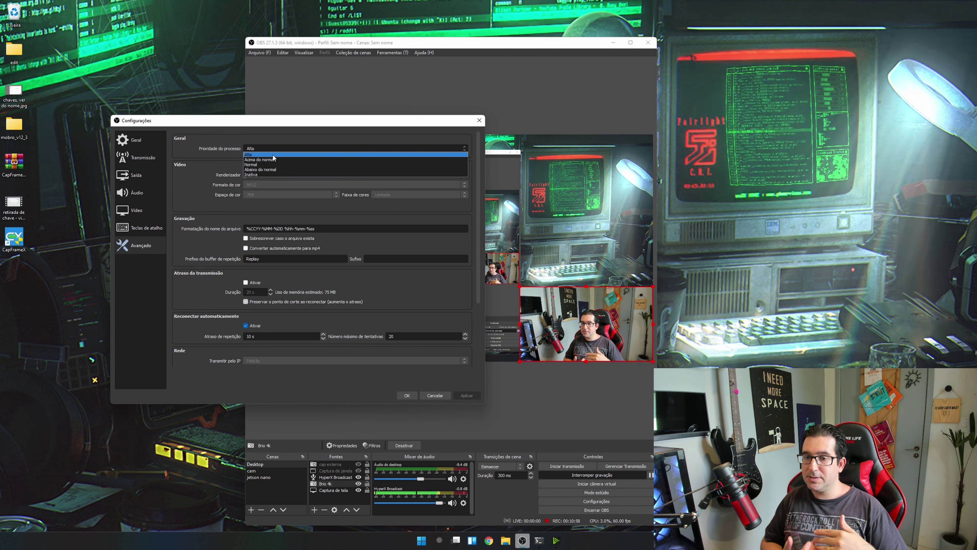
left_click(281, 126)
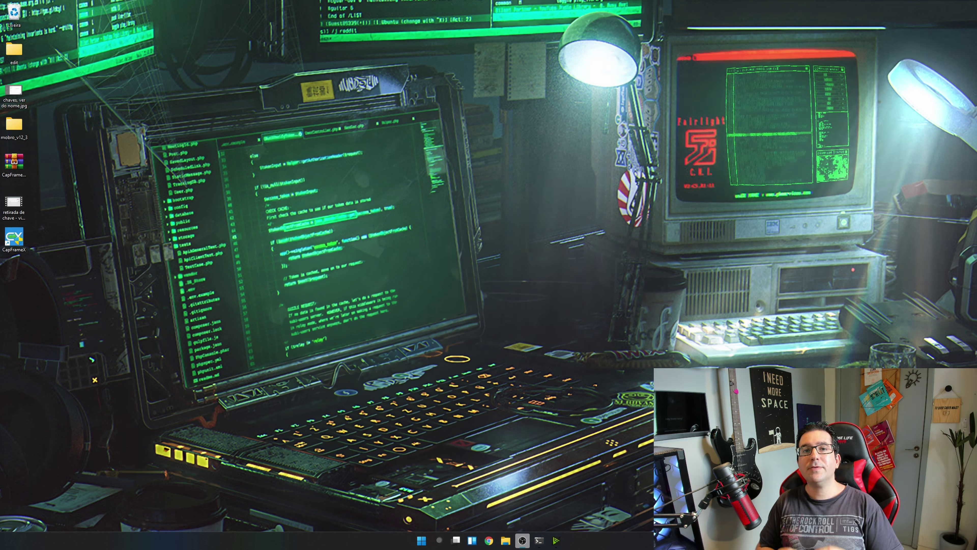
- Launch GeForce Experience, move its window into view, and show the Drivers page with Studio driver 511.65
key("super")
type("ge")
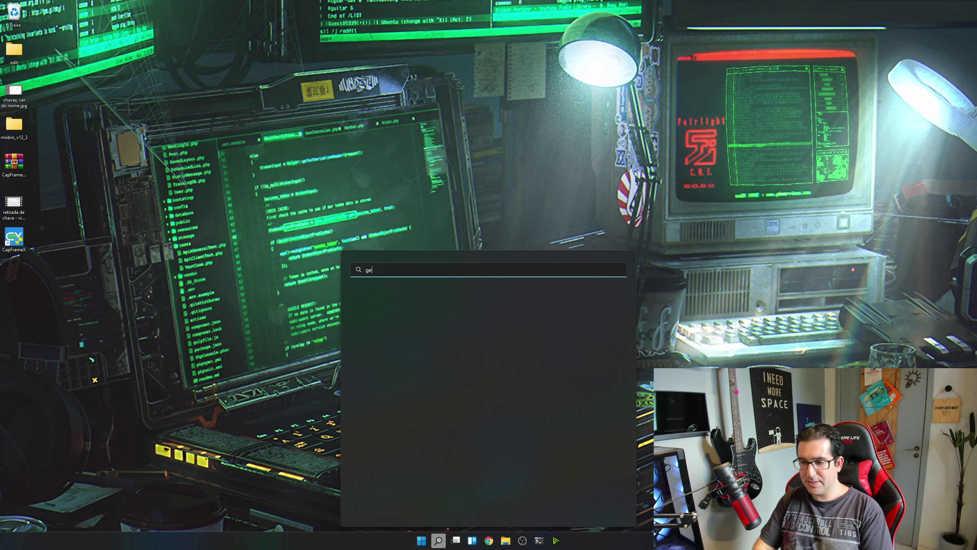
type("force experience")
key("Return")
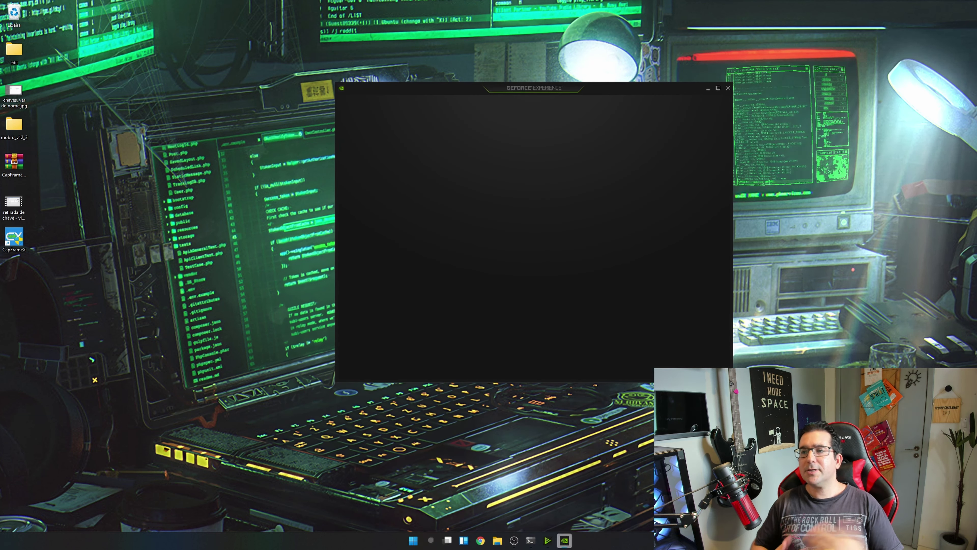
left_click_drag(605, 89, 457, 100)
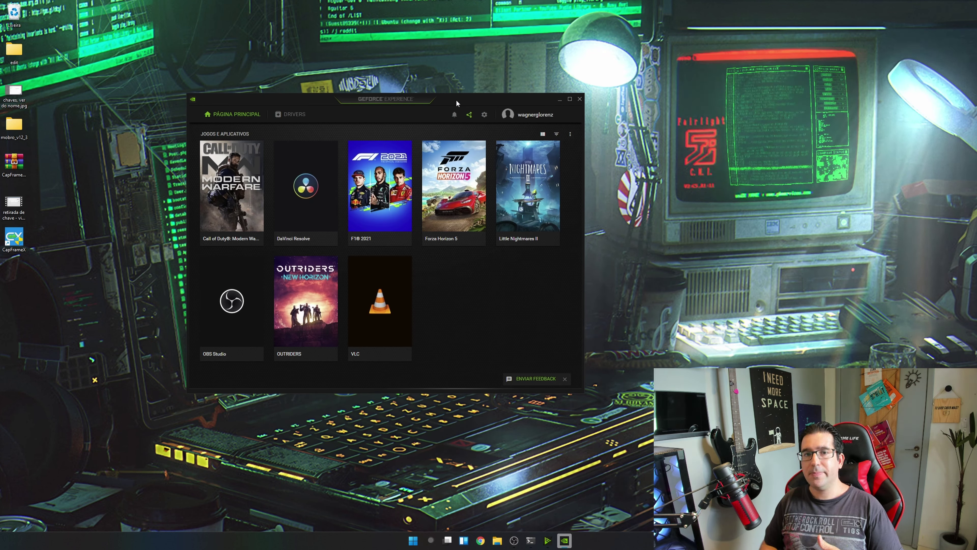
left_click(292, 117)
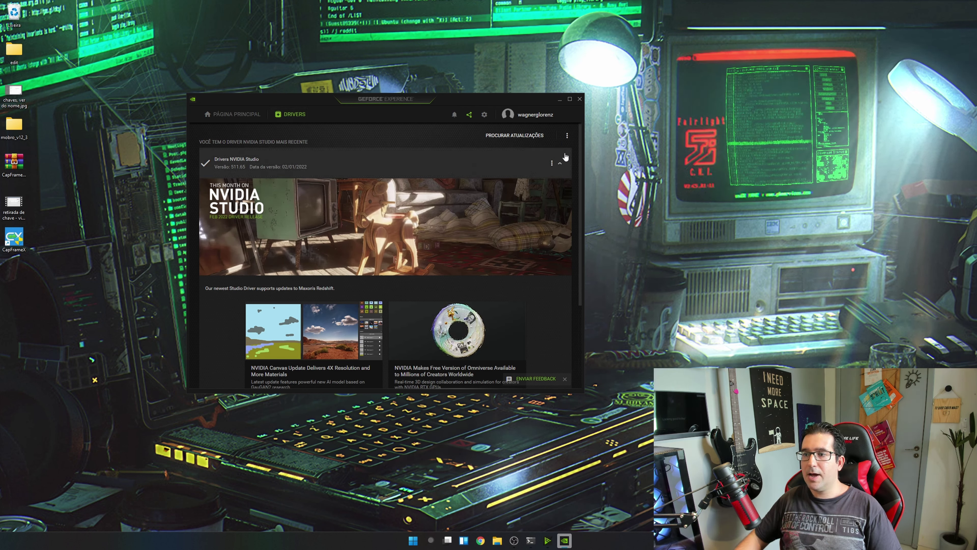
- Confirm Driver Studio as the driver type preference and close GeForce Experience
left_click(567, 135)
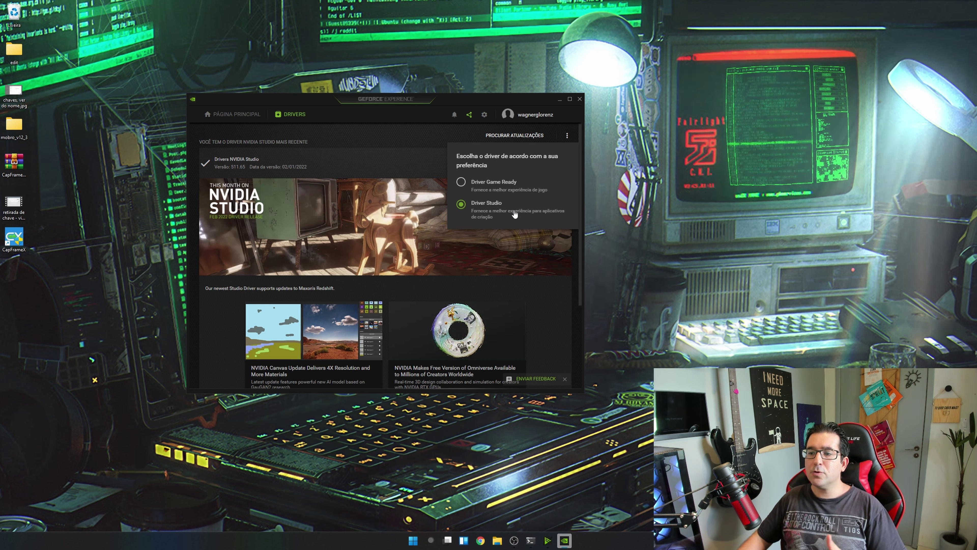
left_click(356, 115)
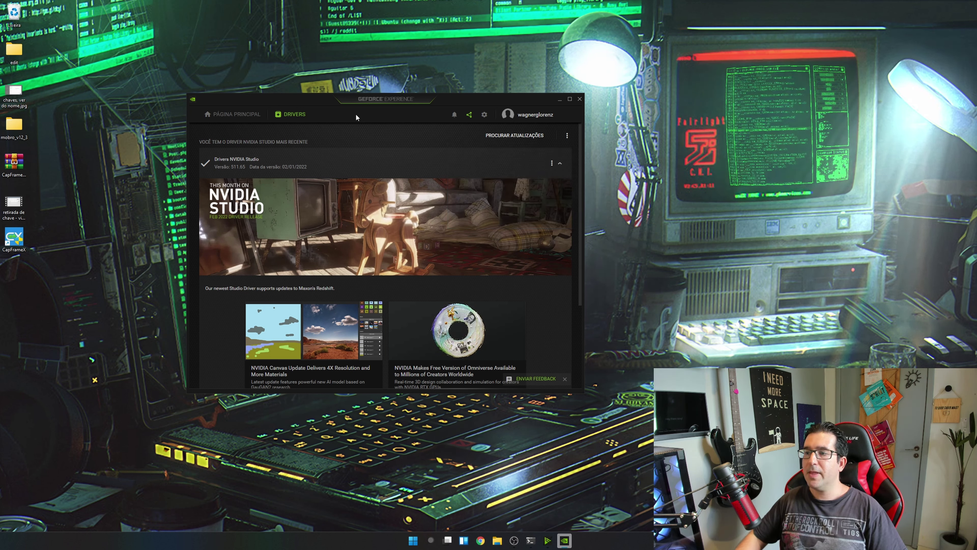
left_click(579, 99)
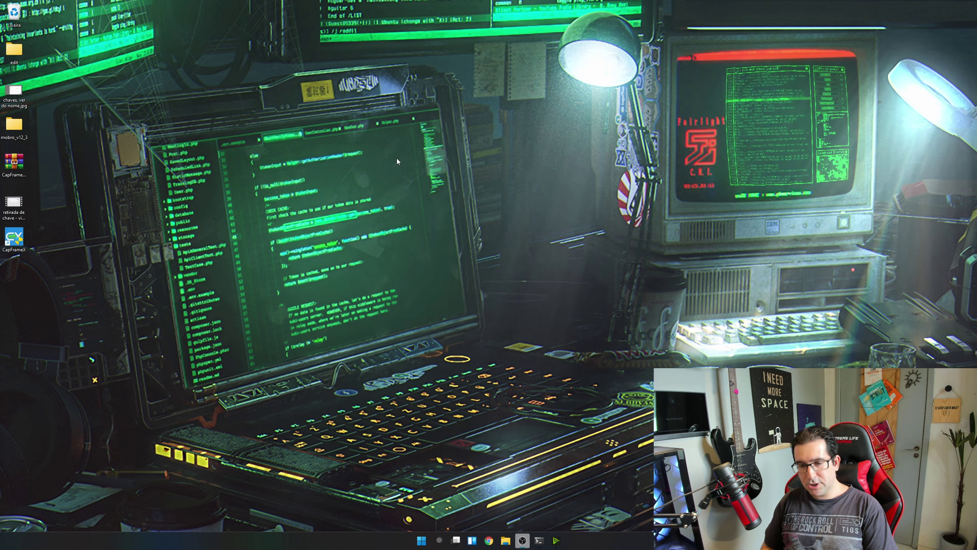
- Open the Alt+Z overlay settings, view the Conectar page, and return to the settings list
key("alt+z")
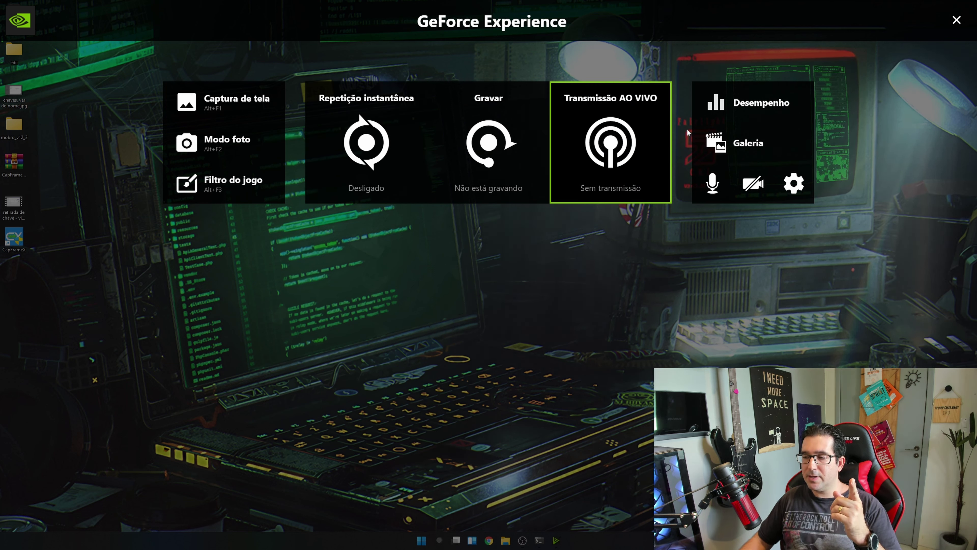
left_click(804, 186)
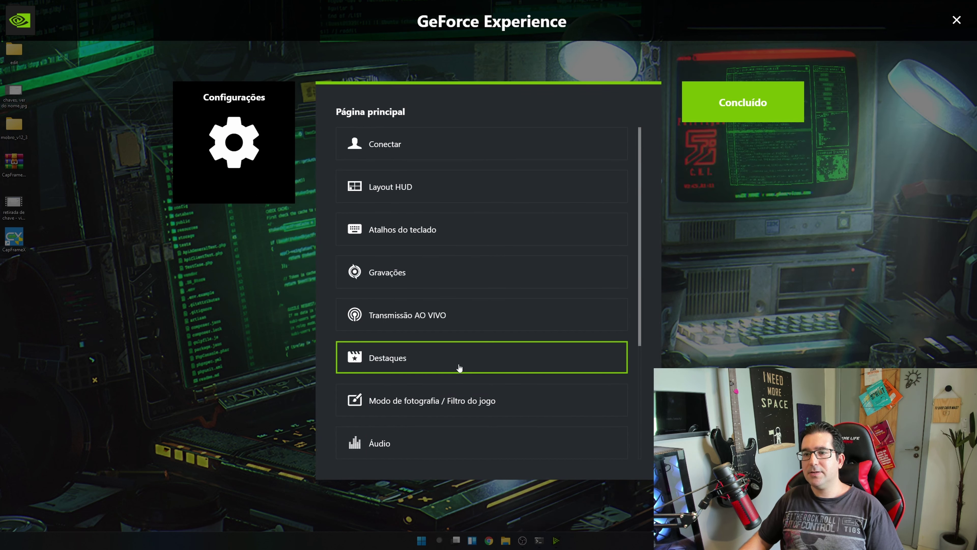
left_click(438, 145)
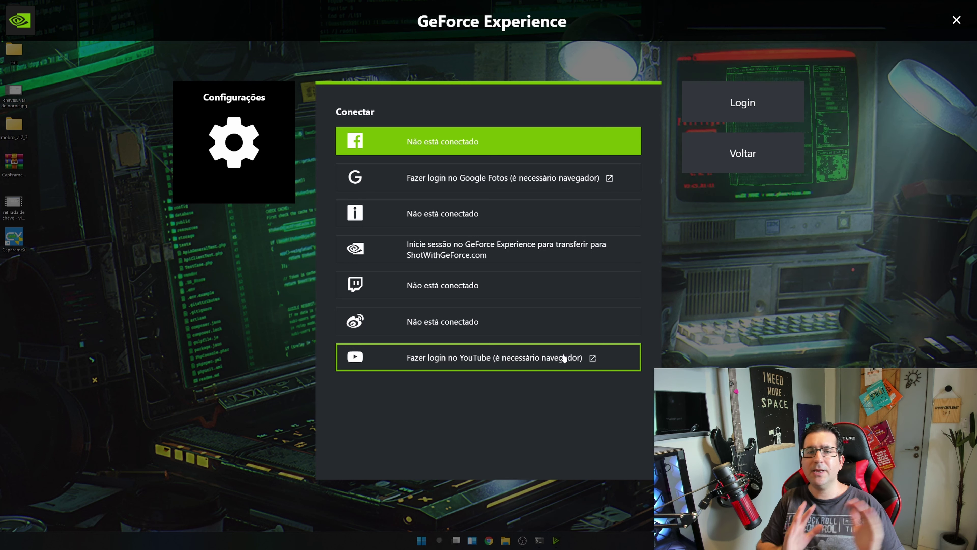
left_click(748, 161)
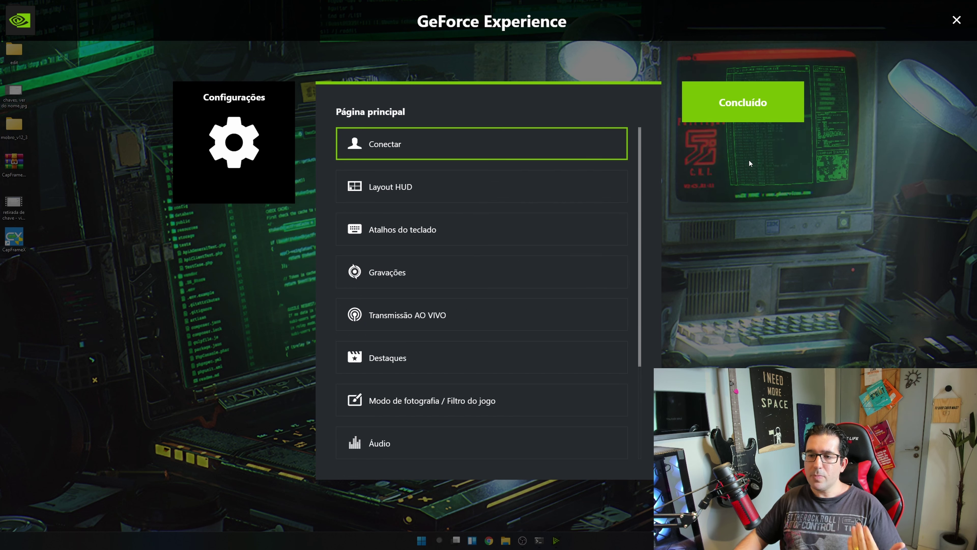
left_click(422, 190)
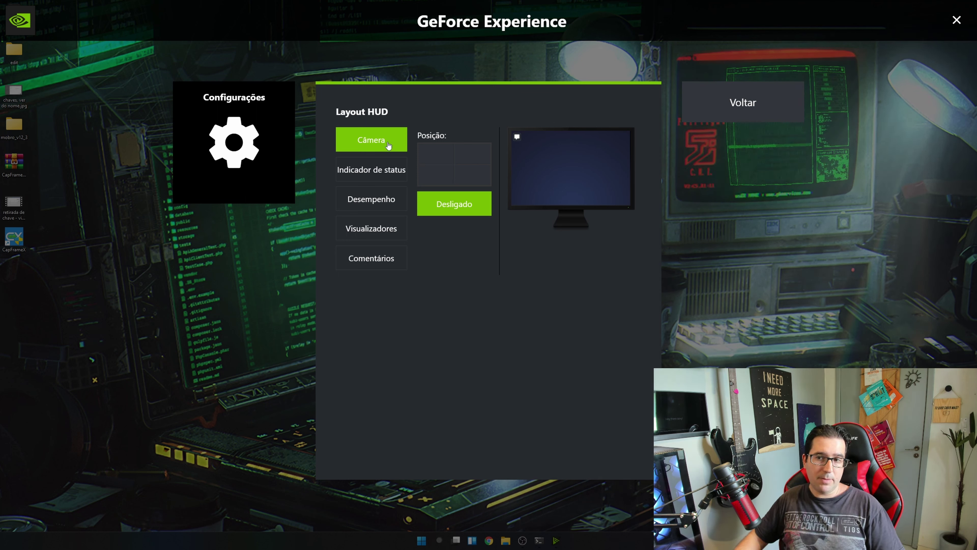
left_click(474, 179)
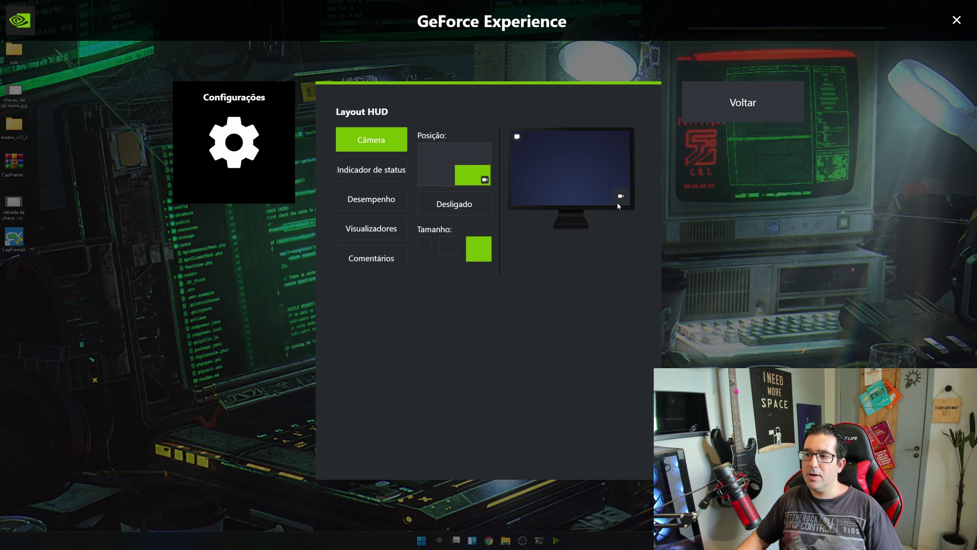
left_click(424, 244)
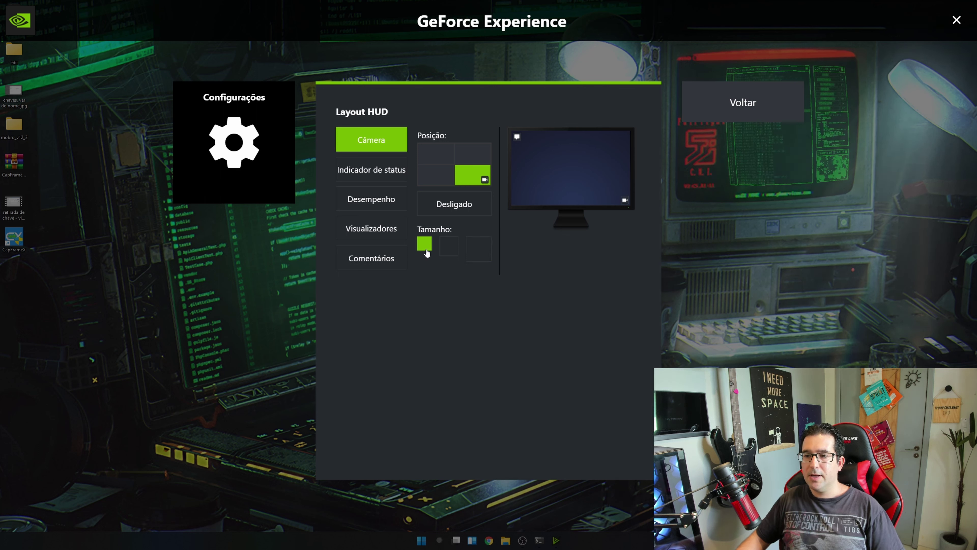
left_click(448, 246)
left_click(472, 258)
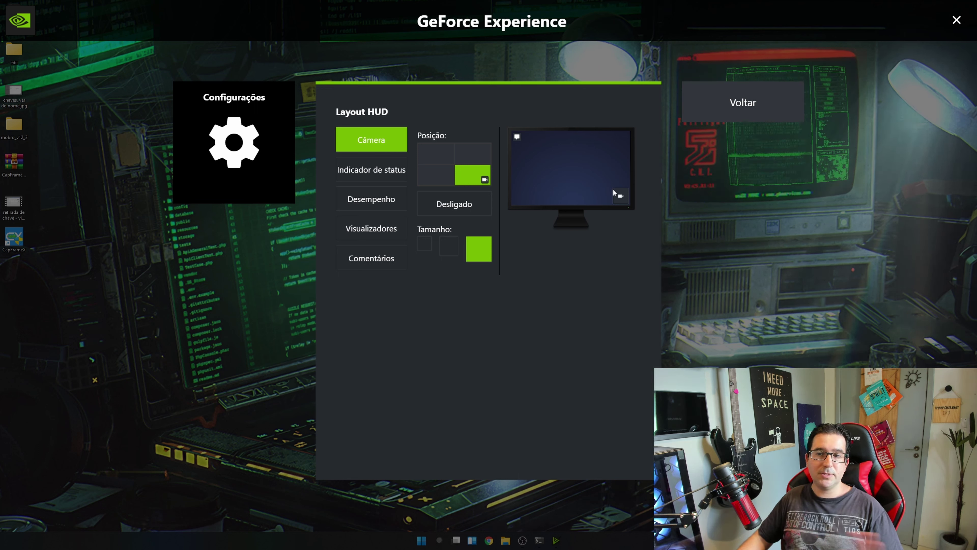
- Set the HUD status indicator to Desligado after trying top-right and bottom-right positions
left_click(370, 170)
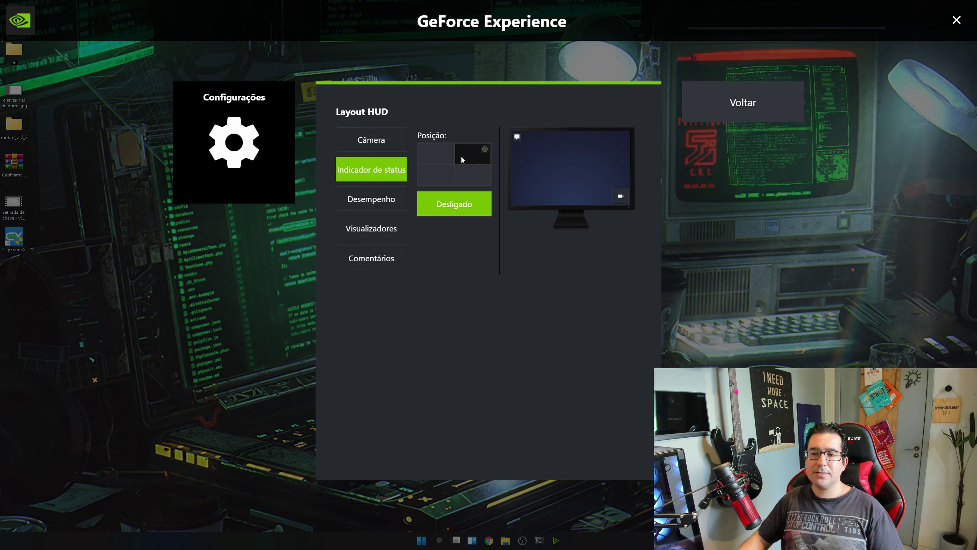
left_click(473, 157)
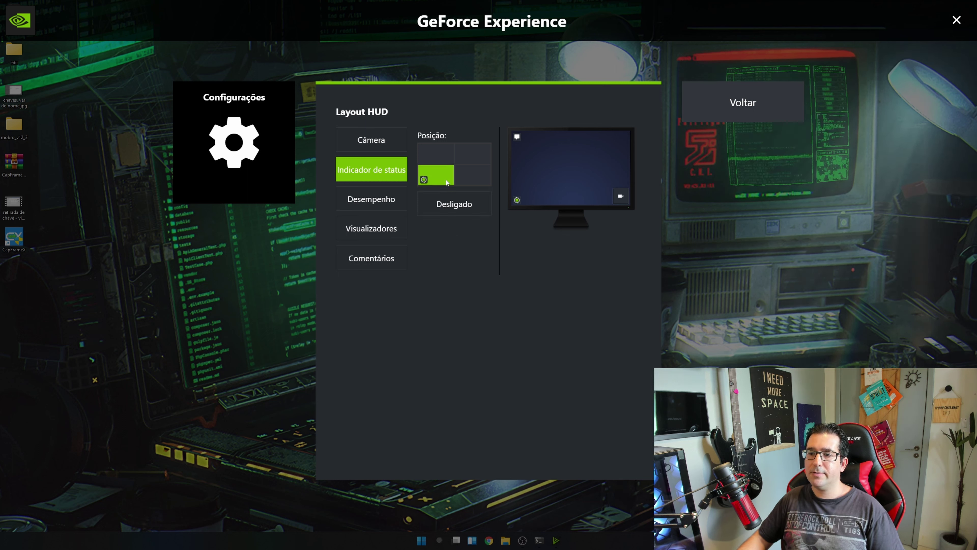
left_click(462, 208)
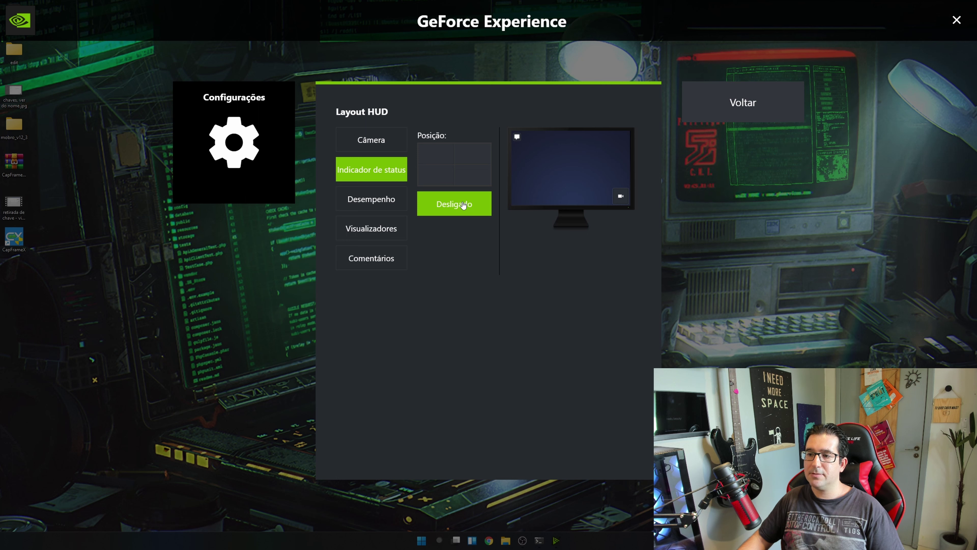
left_click(471, 161)
left_click(474, 178)
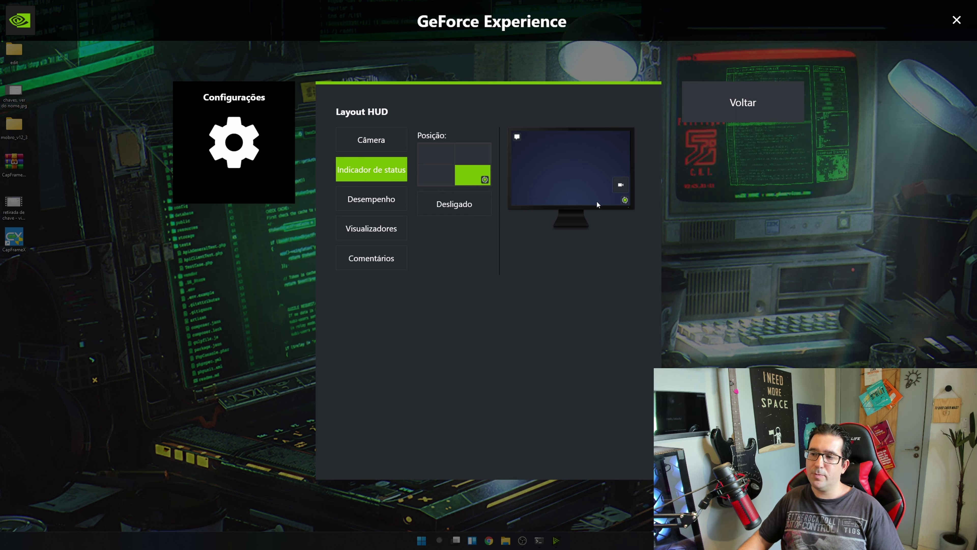
left_click(462, 203)
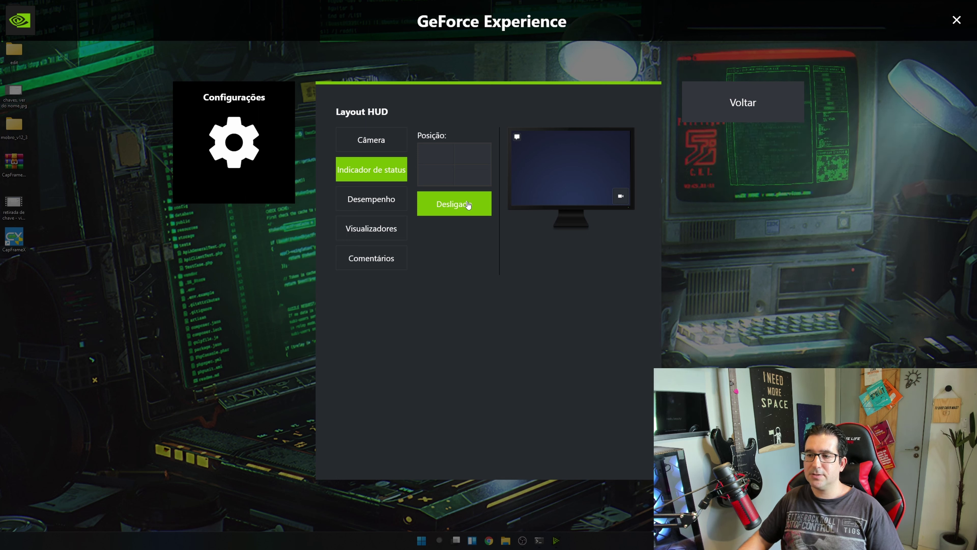
- Try the performance HUD options FPS, Básica, Avançada and Latência, then set Desempenho to Desligado
left_click(387, 204)
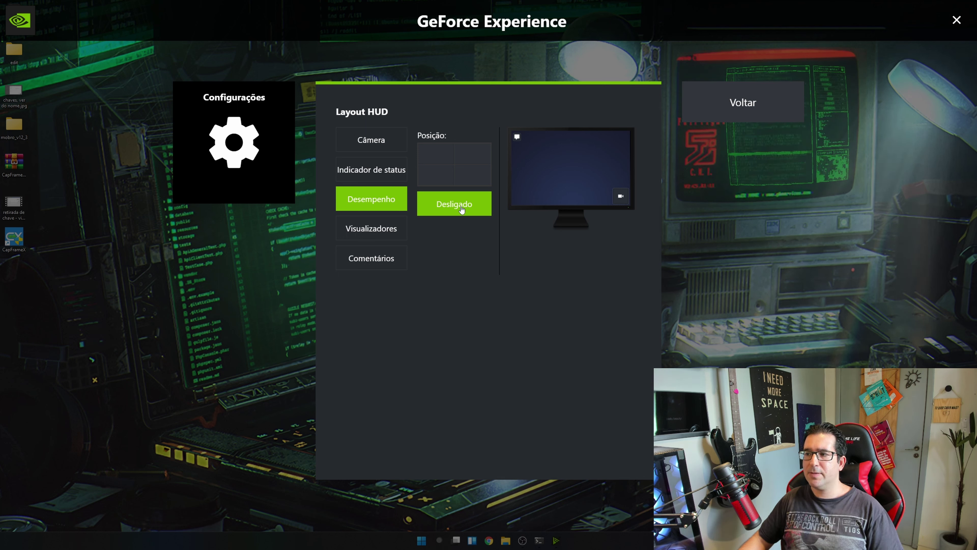
left_click(474, 157)
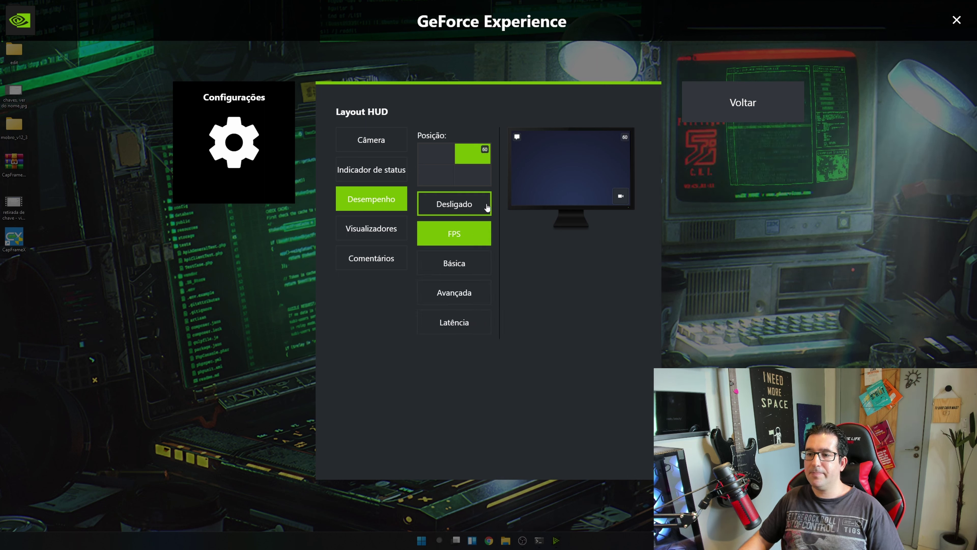
left_click(465, 268)
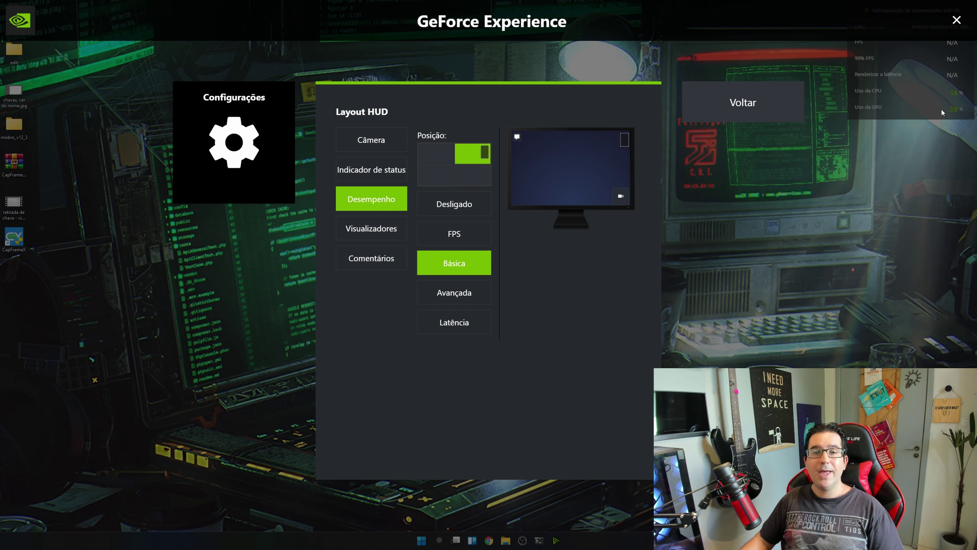
left_click(477, 302)
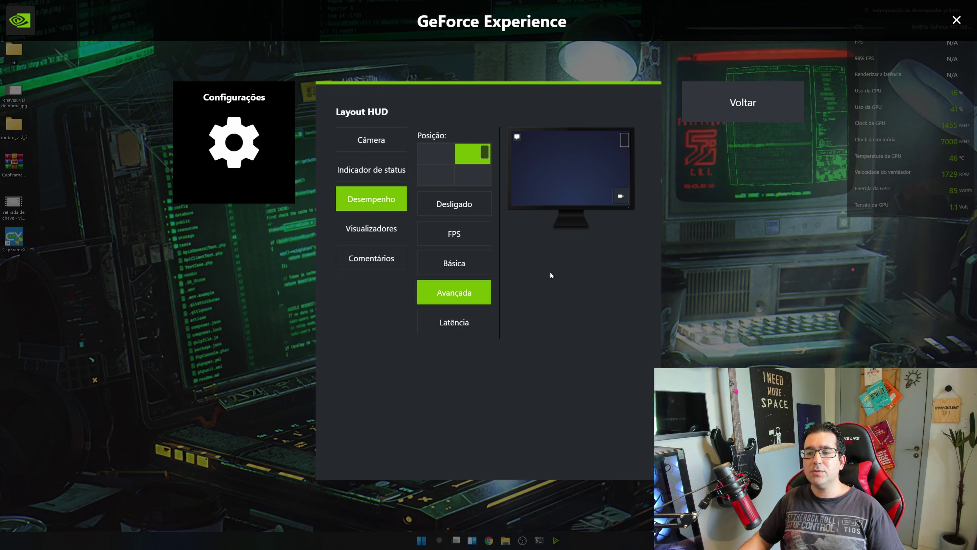
left_click(470, 323)
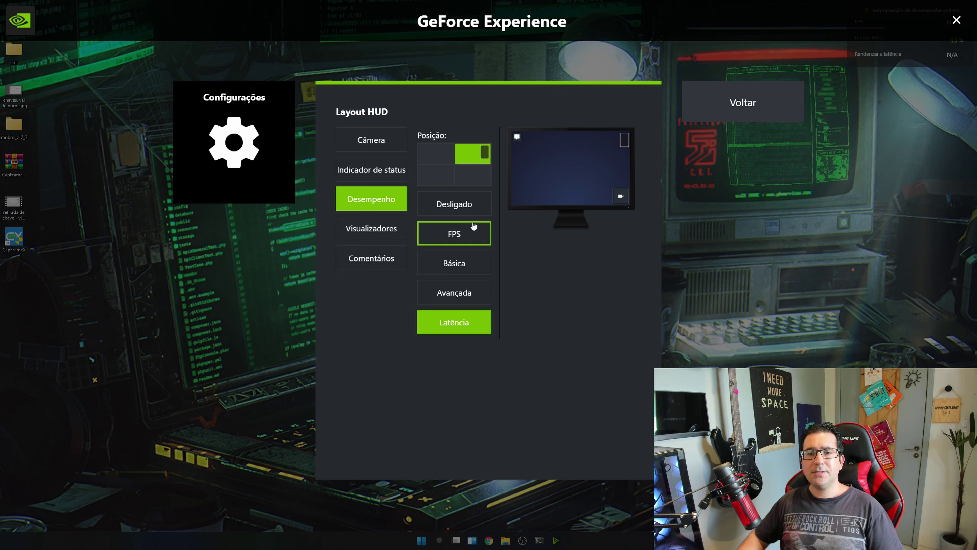
left_click(467, 201)
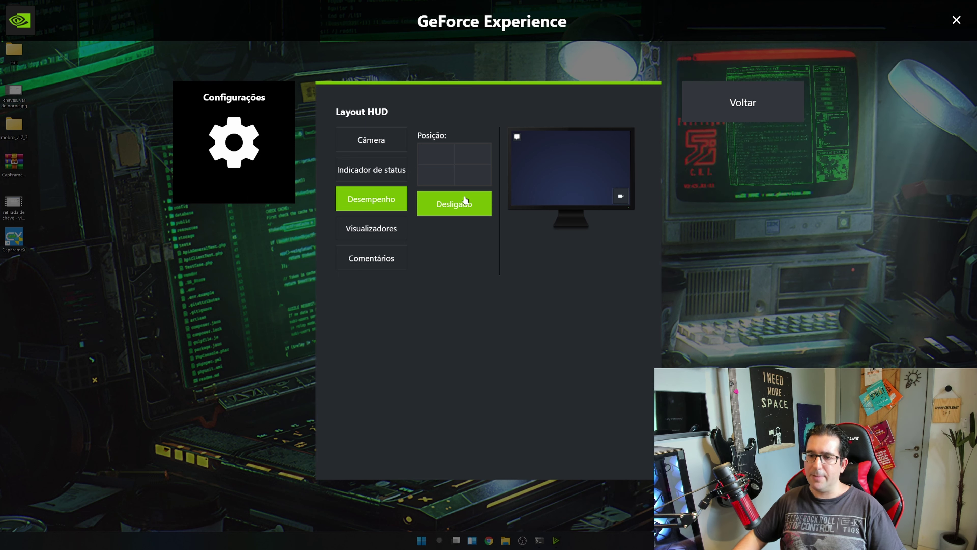
- Review the Visualizadores and Comentários HUD settings, then return to the main overlay list
left_click(368, 235)
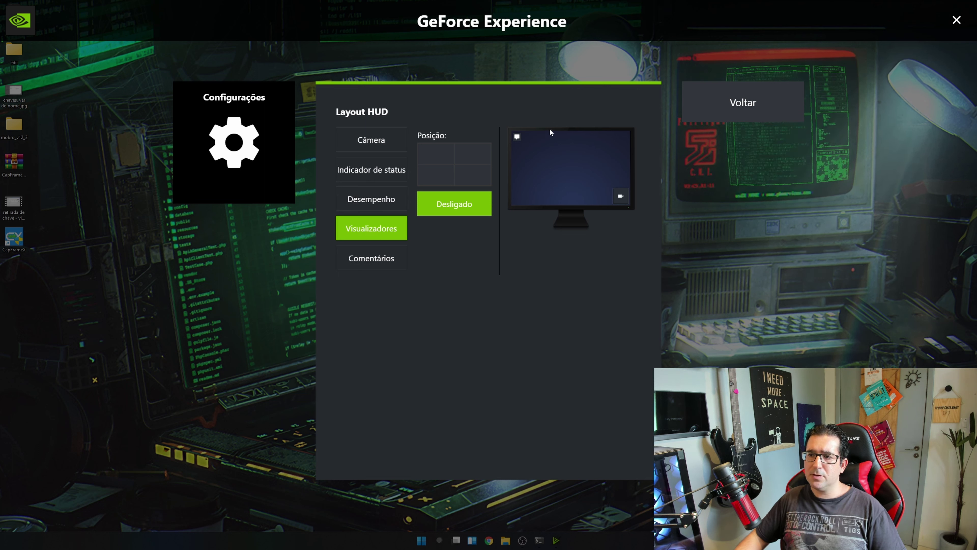
left_click(380, 269)
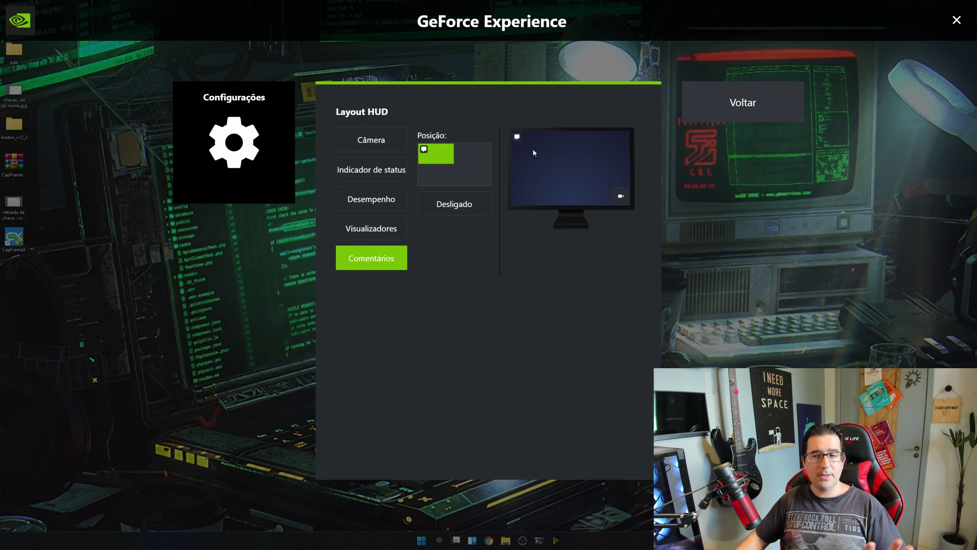
left_click(735, 102)
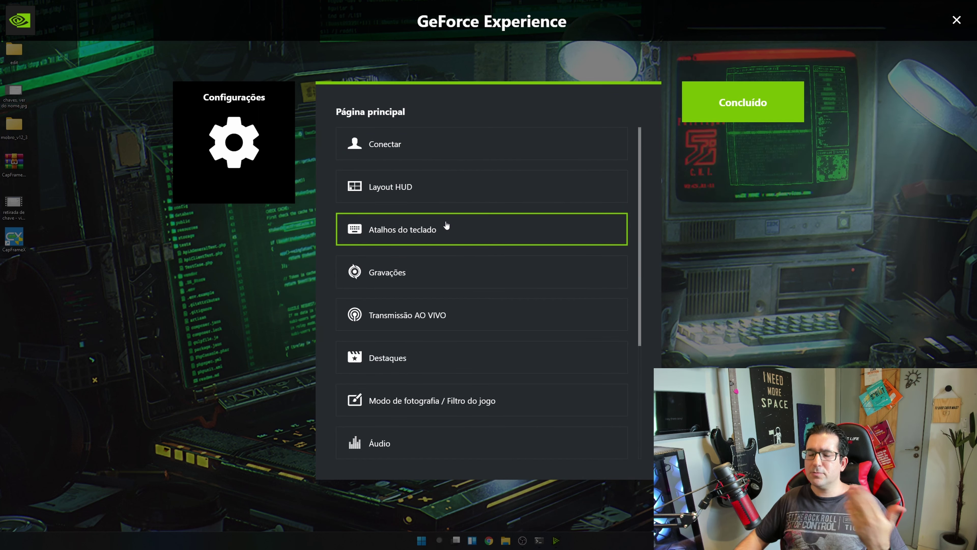
left_click(414, 235)
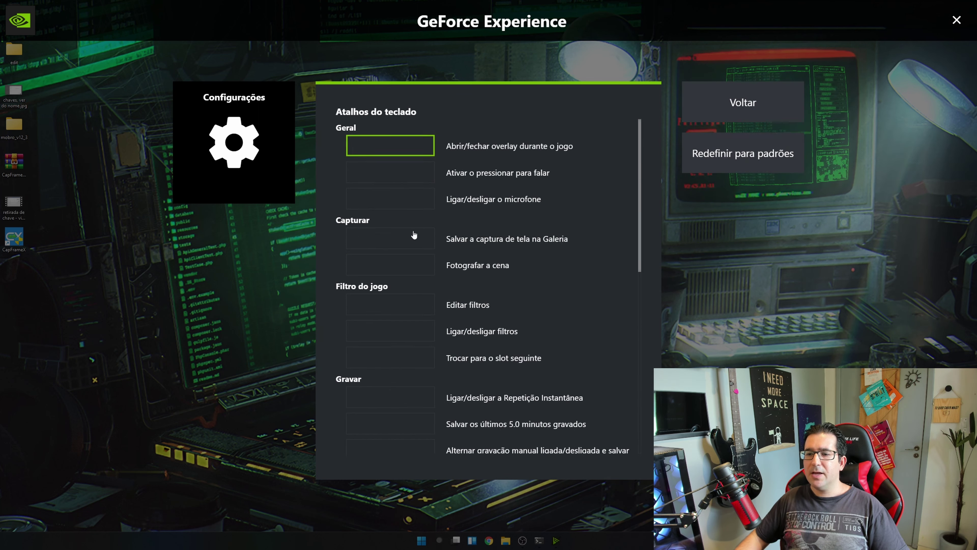
scroll(392, 369, "down", 5)
scroll(391, 368, "up", 5)
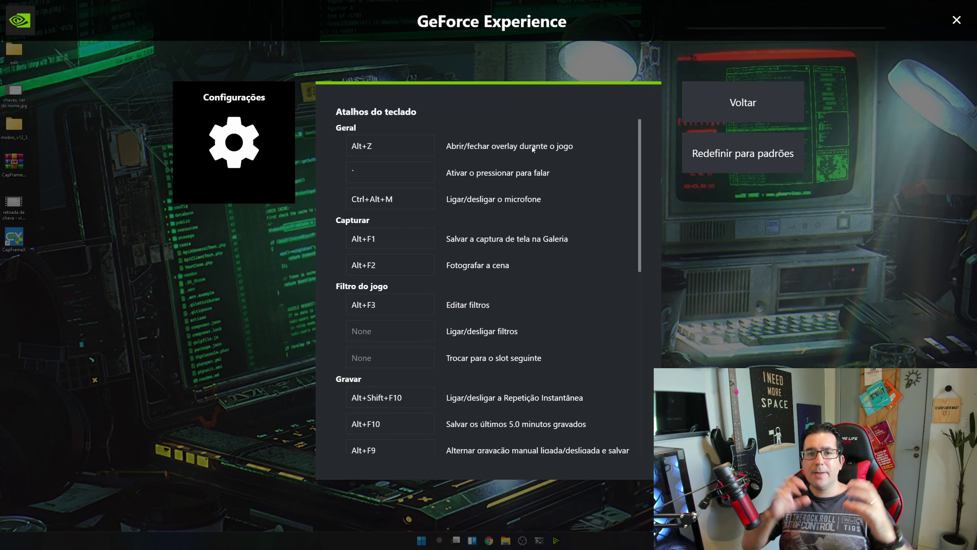
- Glance at the recordings settings, then return to the main list and scroll down toward Áudio
left_click(750, 108)
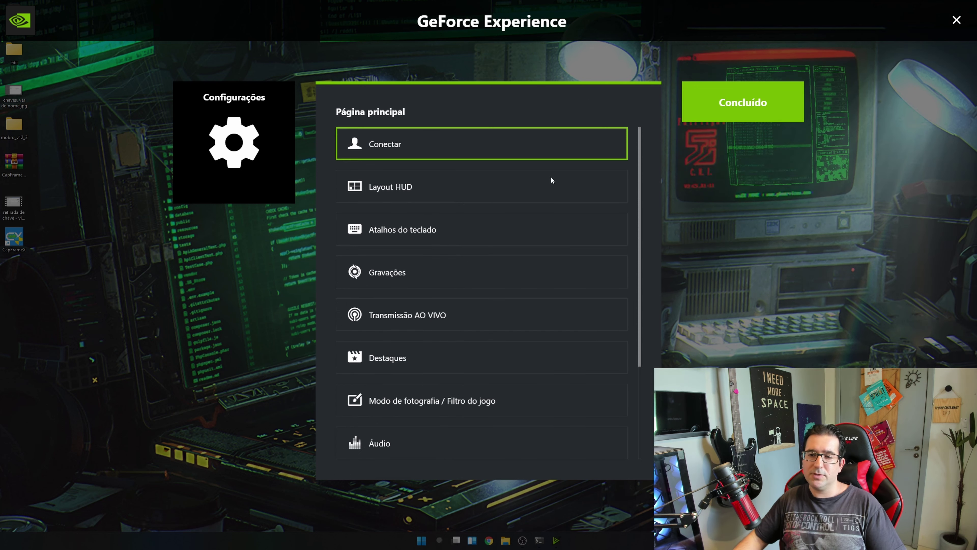
left_click(440, 268)
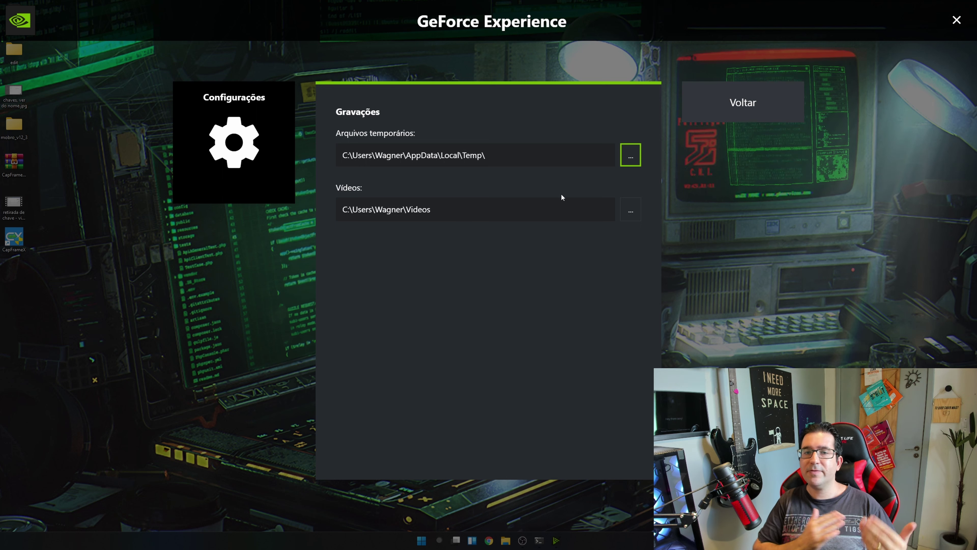
left_click(733, 102)
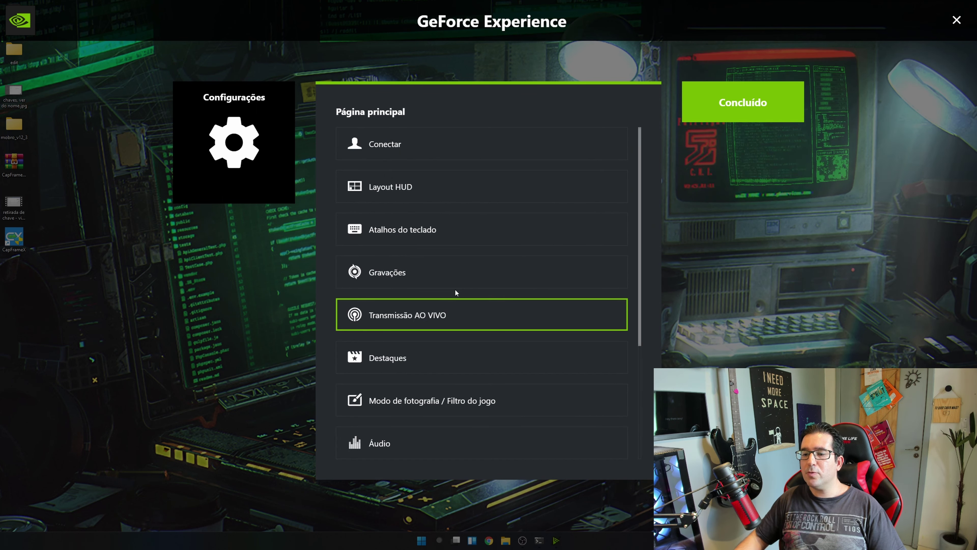
scroll(453, 279, "down", 2)
scroll(423, 281, "down", 2)
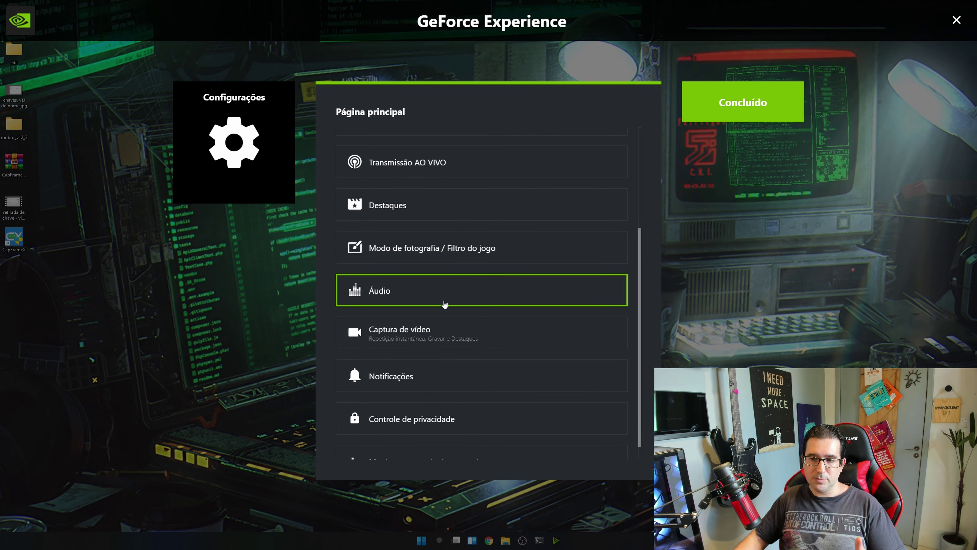
- In Áudio, set the microphone source to Microfone (NVIDIA Broadcast)
left_click(455, 292)
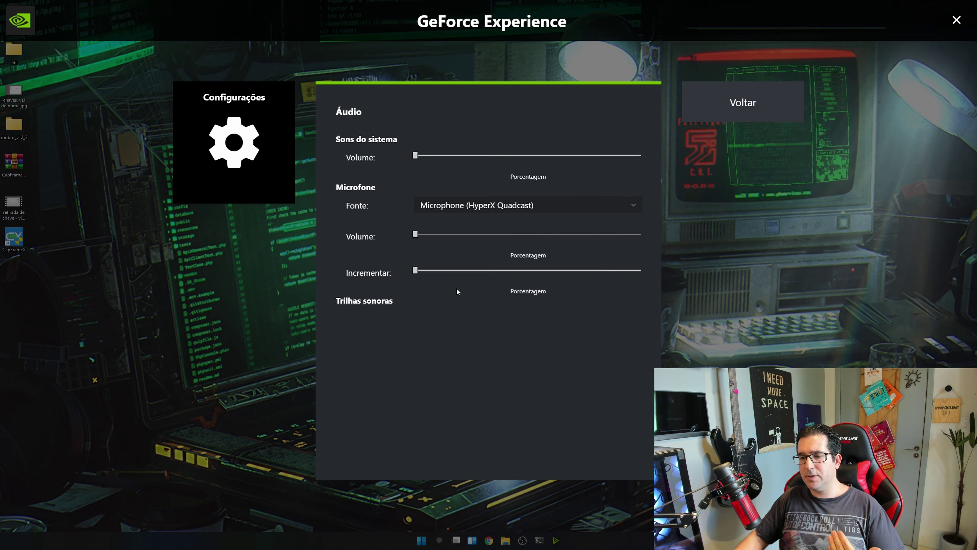
left_click(531, 210)
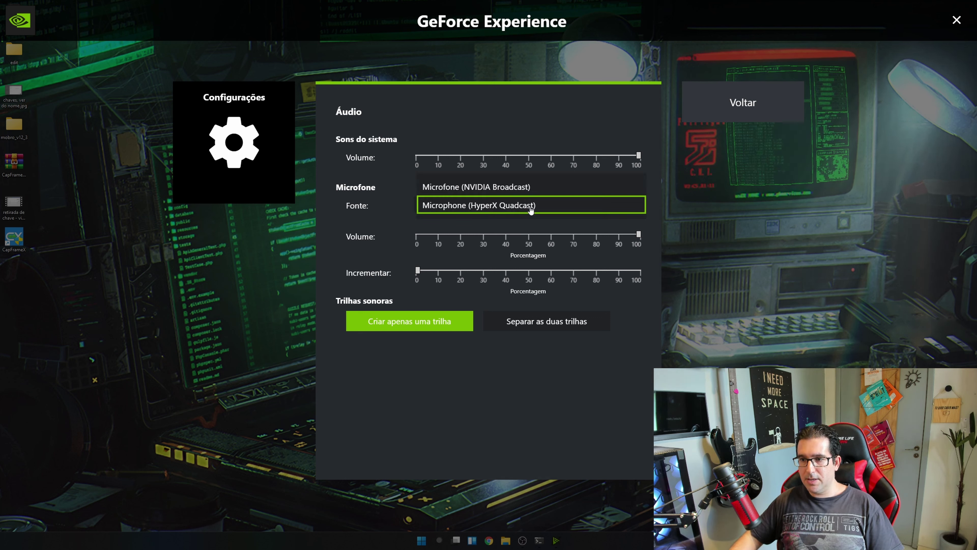
left_click(493, 189)
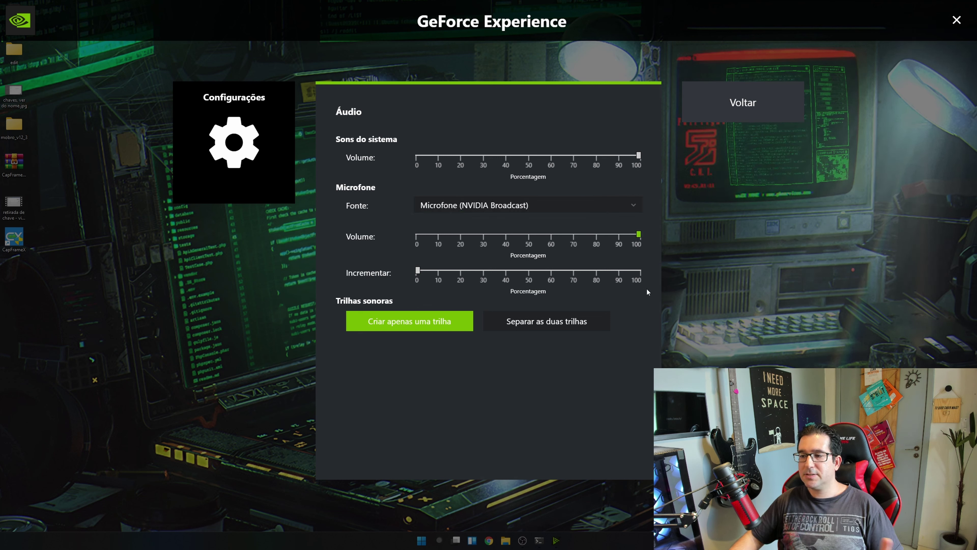
- Return to the main settings list and scroll down to the remaining options
left_click(735, 114)
scroll(478, 345, "down", 1)
scroll(478, 345, "down", 1)
scroll(478, 346, "down", 1)
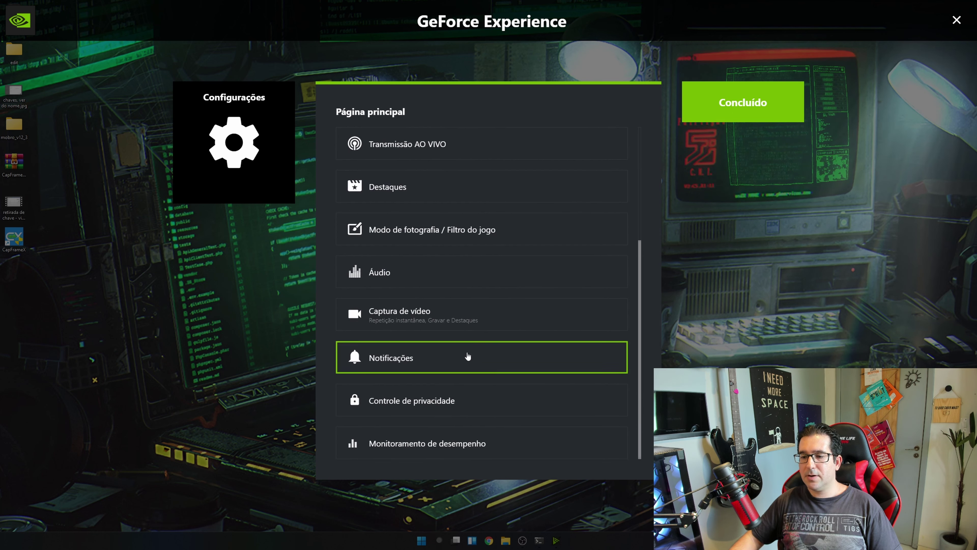
- In Captura de vídeo, cycle quality through Baixa, Média and Alta back to Personalizado, then view resolutions
left_click(450, 323)
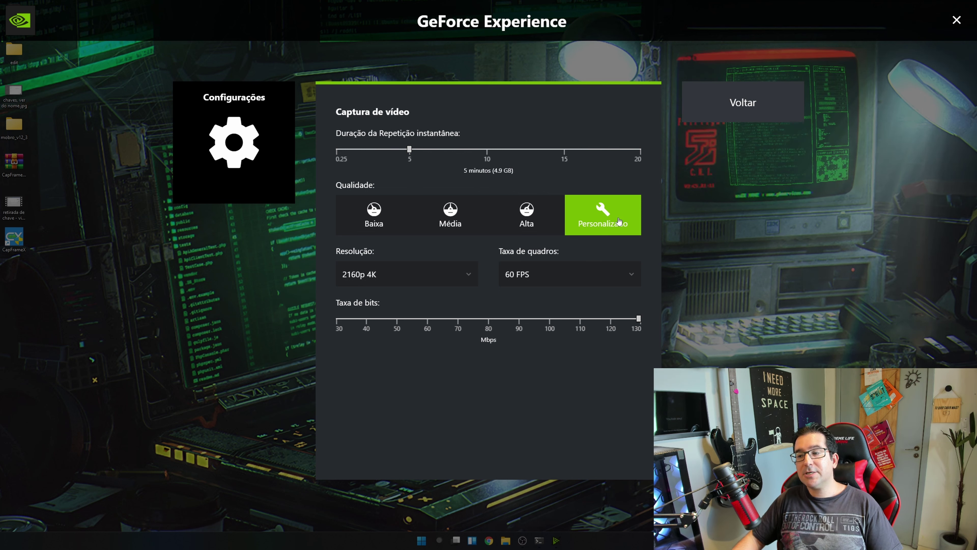
left_click(403, 226)
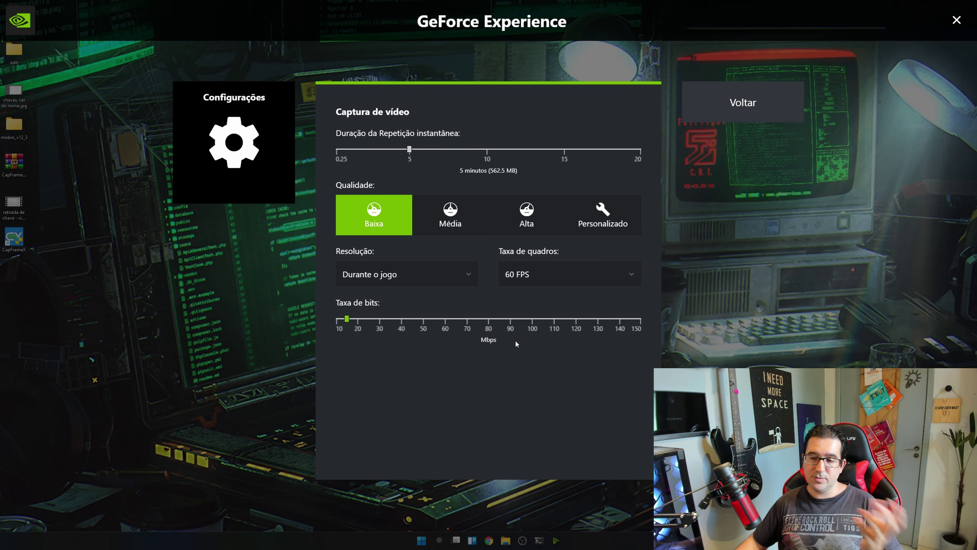
left_click(451, 216)
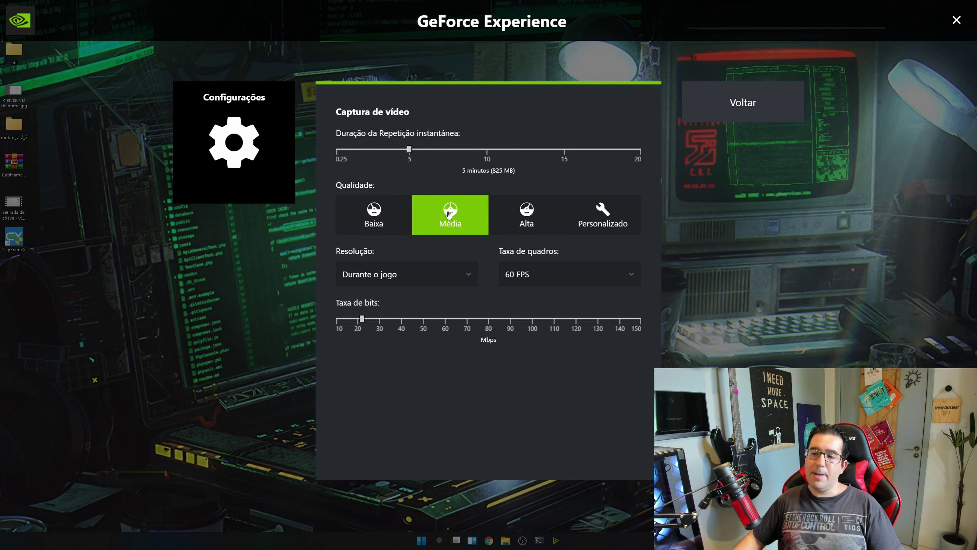
left_click(527, 215)
left_click(593, 218)
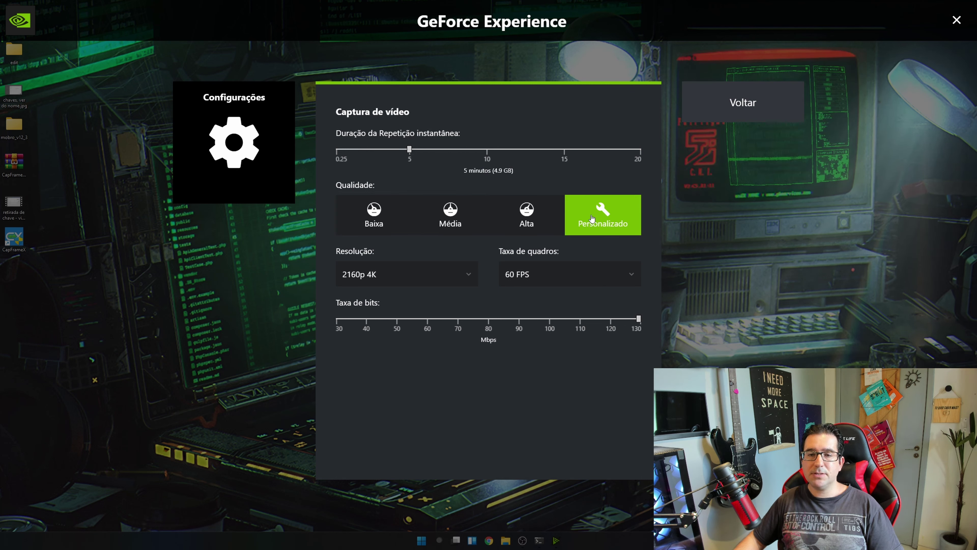
left_click(470, 274)
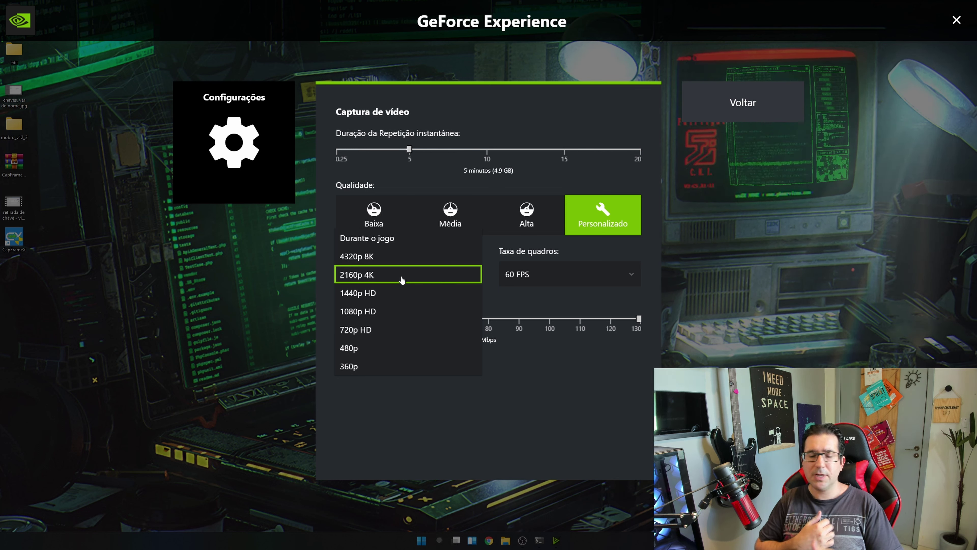
- Keep capture at 2160p 4K and 60 FPS, then go back and finish with Concluído
left_click(402, 280)
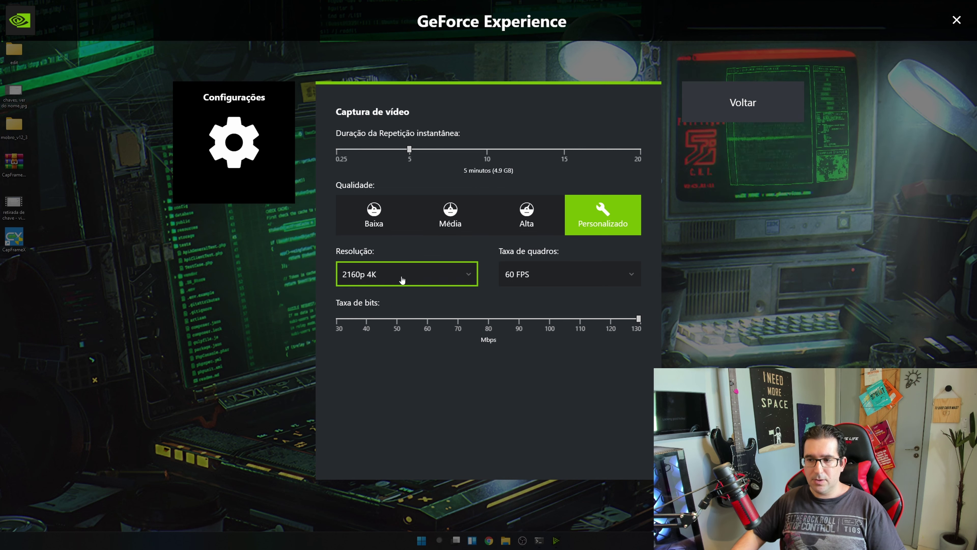
left_click(520, 284)
left_click(523, 284)
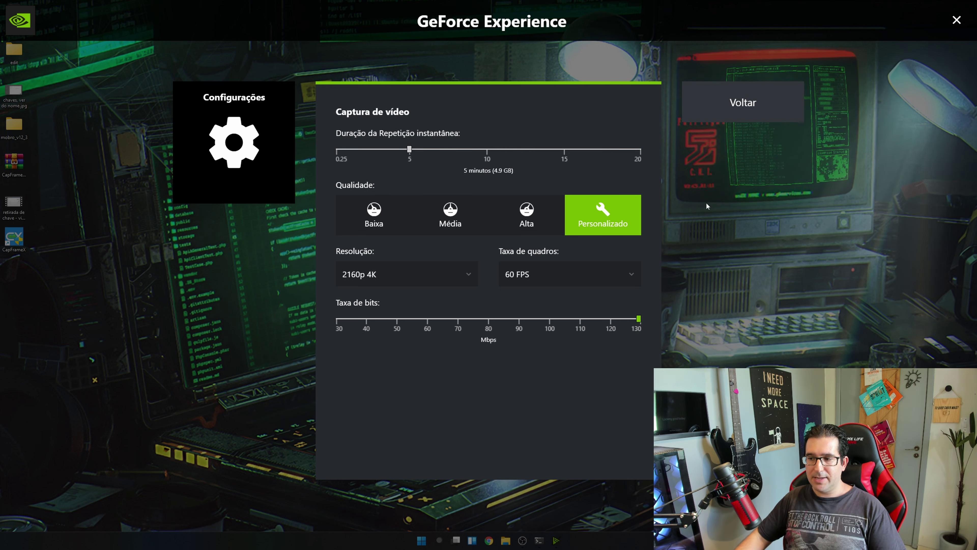
left_click(745, 107)
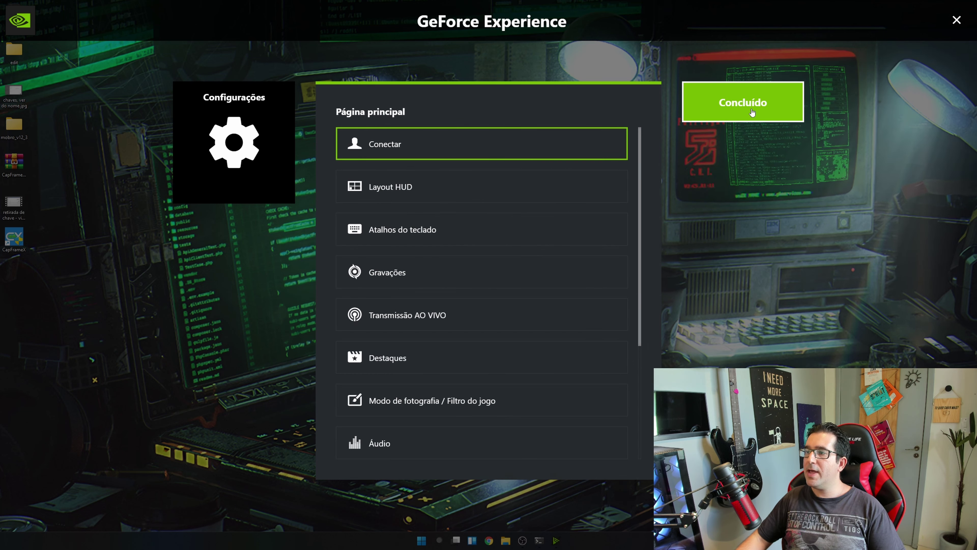
left_click(746, 113)
- Close the GeForce Experience overlay with the X at the top right
left_click(957, 19)
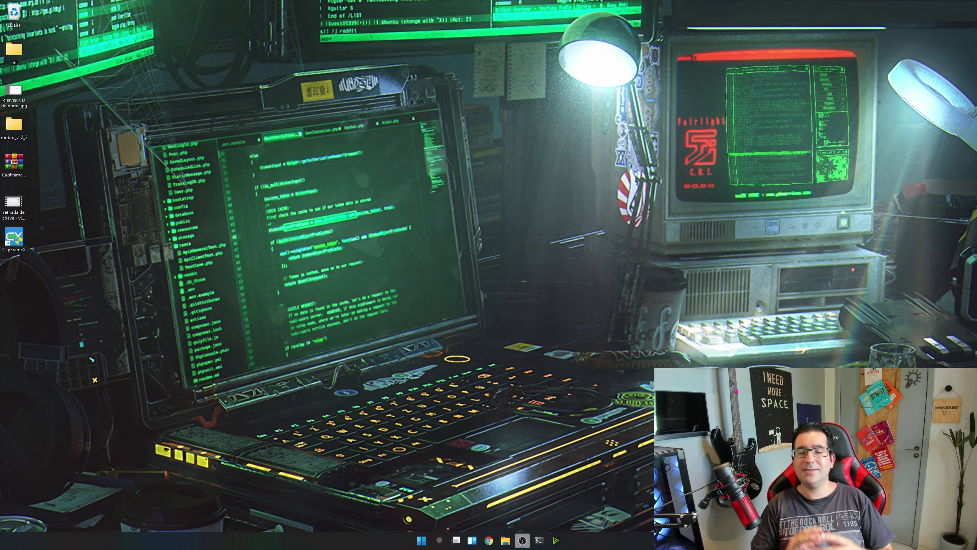
- Launch DaVinci Resolve by searching "da" from the Start menu
key("super")
type("da")
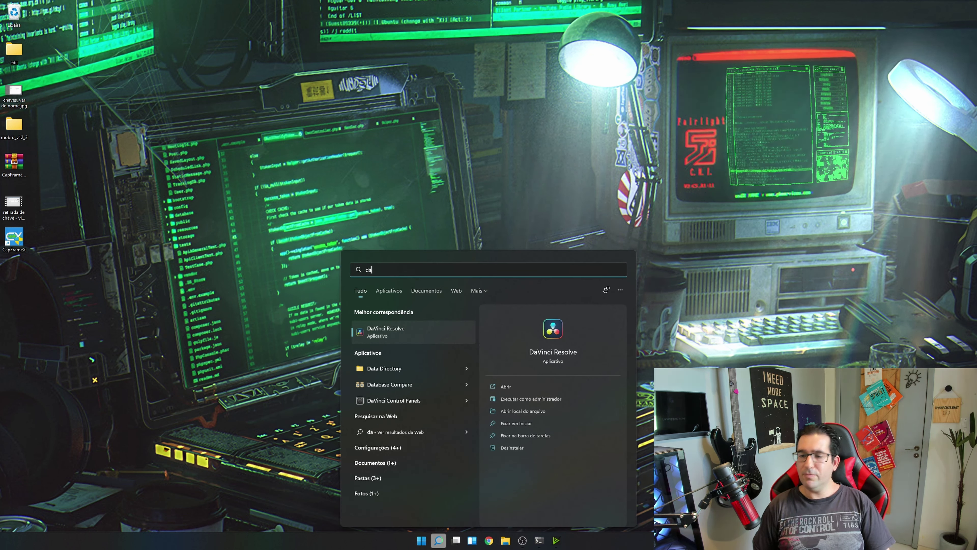
key("Return")
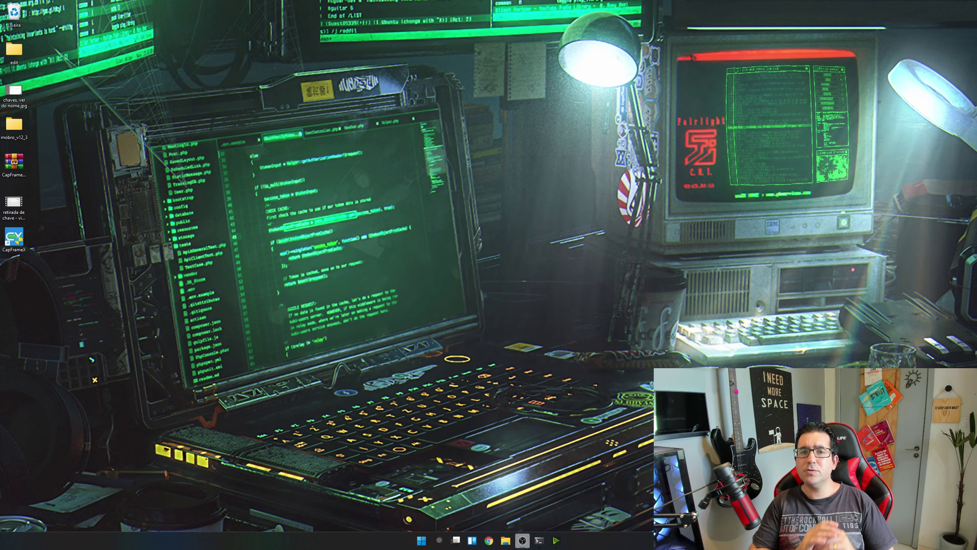